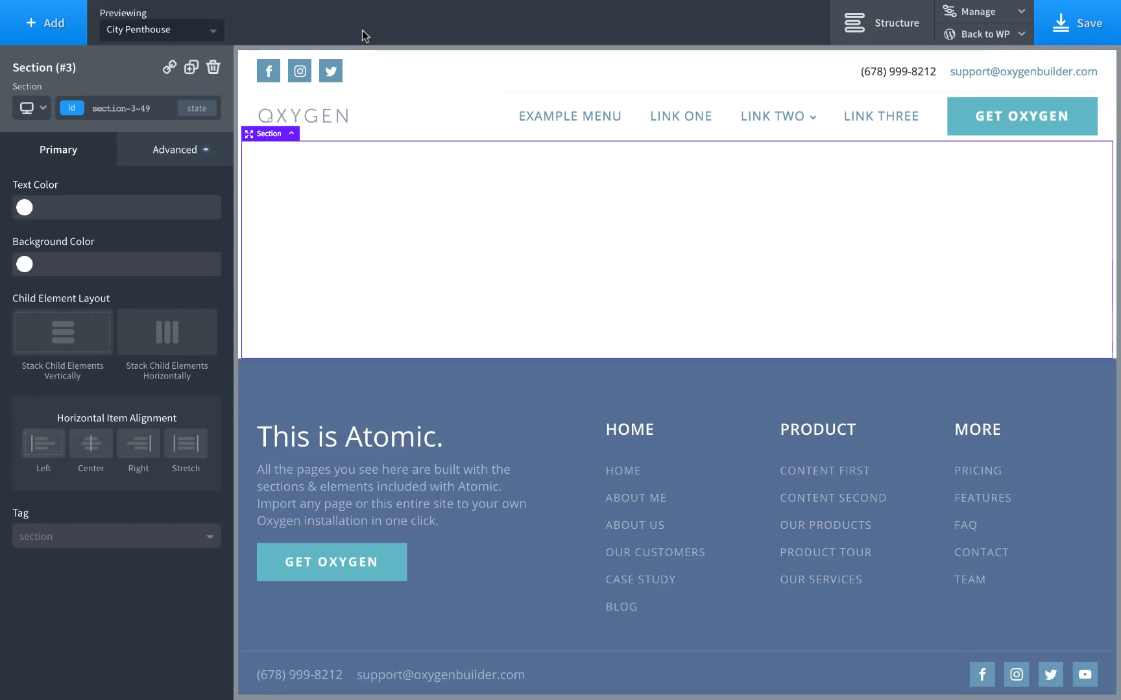
# - Add a text element to the section and replace its placeholder text with the Toolset Types Address field
pyautogui.click(46, 31)
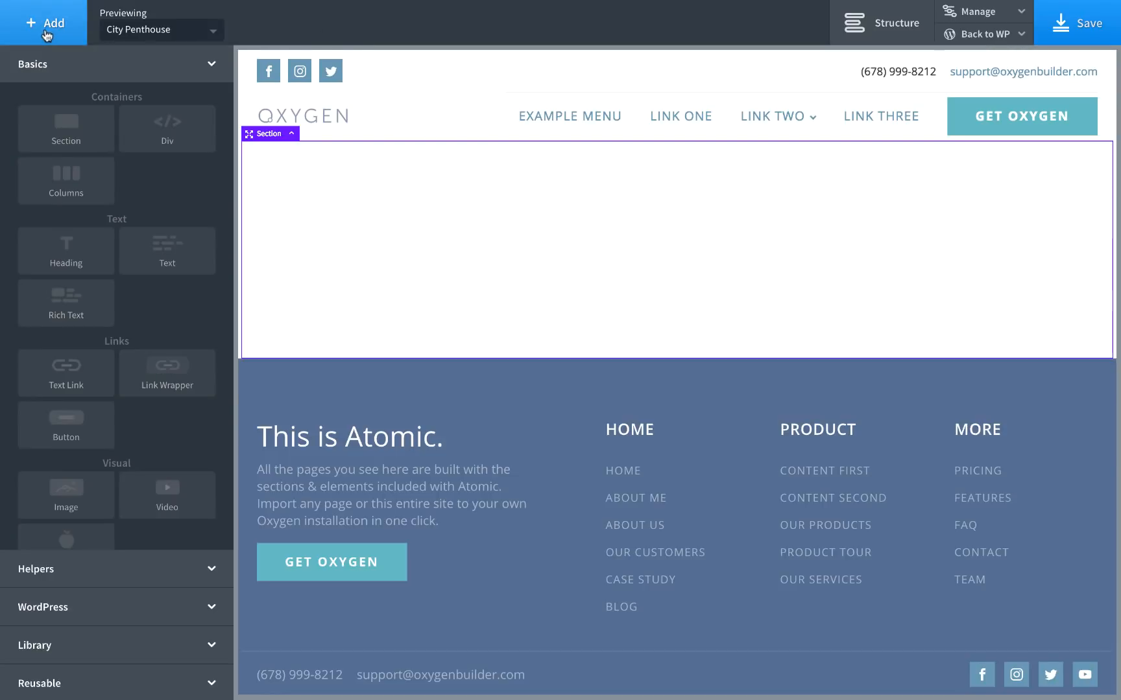
pyautogui.click(188, 249)
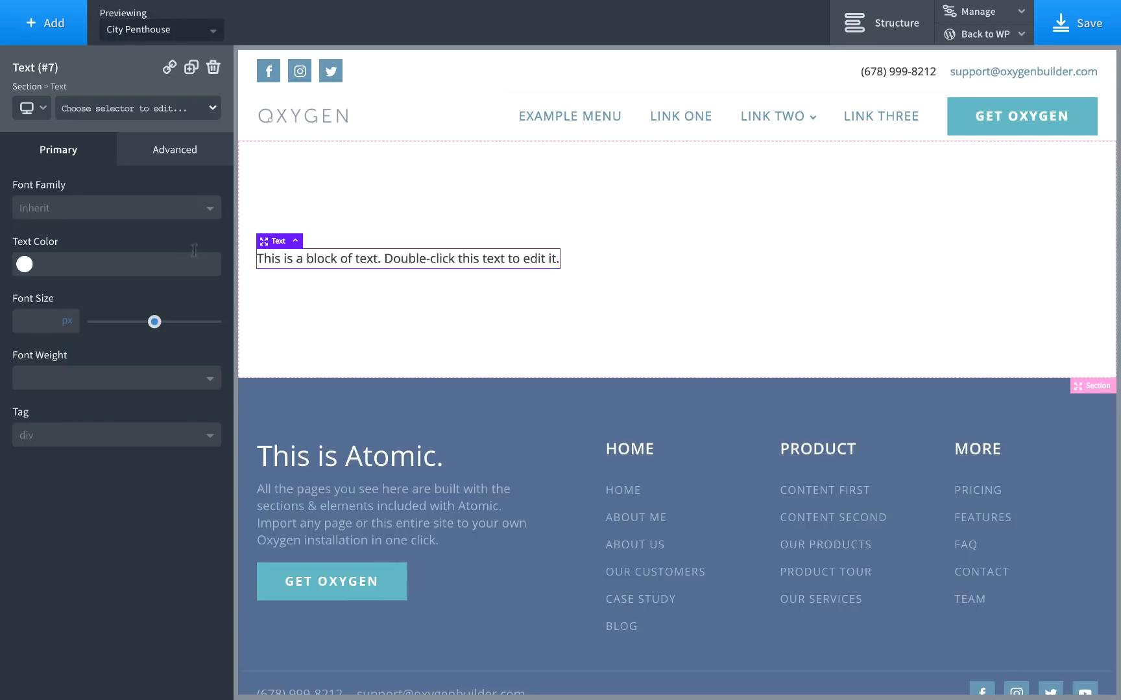
pyautogui.doubleClick(458, 257)
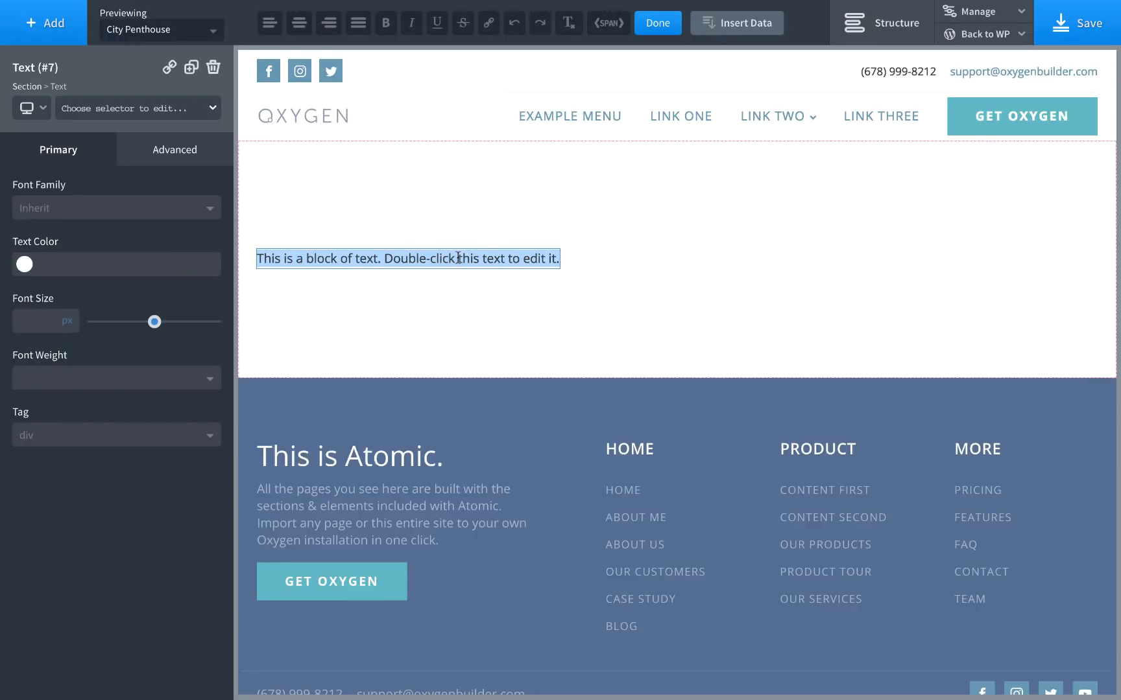
pyautogui.click(749, 28)
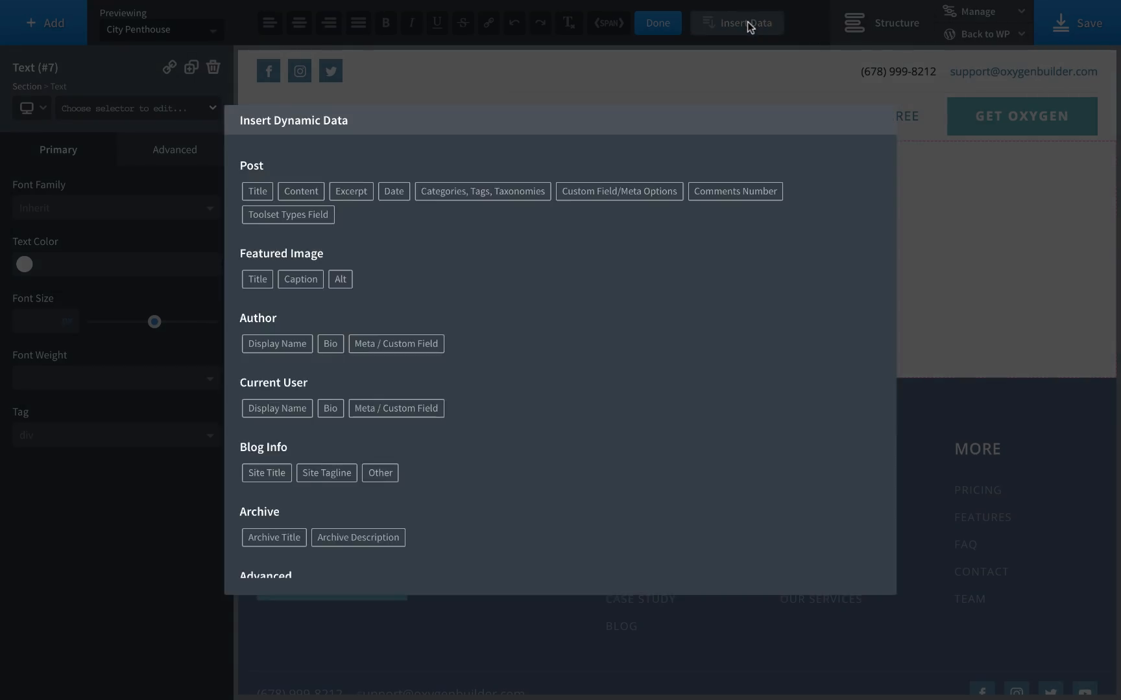
pyautogui.click(297, 218)
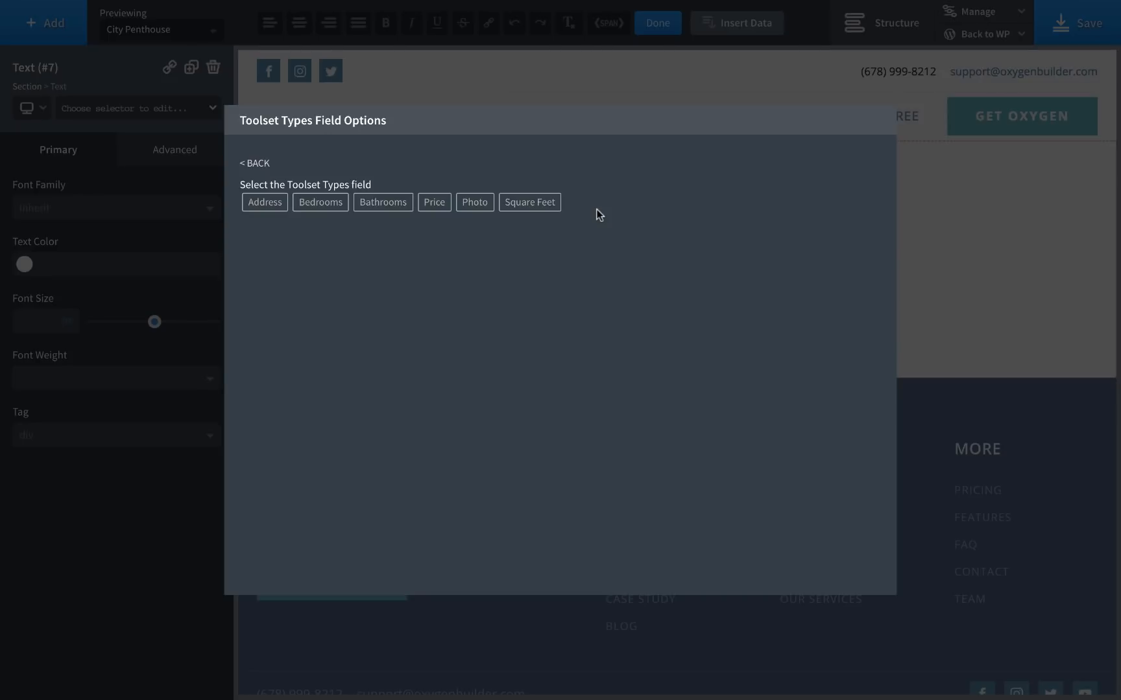
pyautogui.click(259, 206)
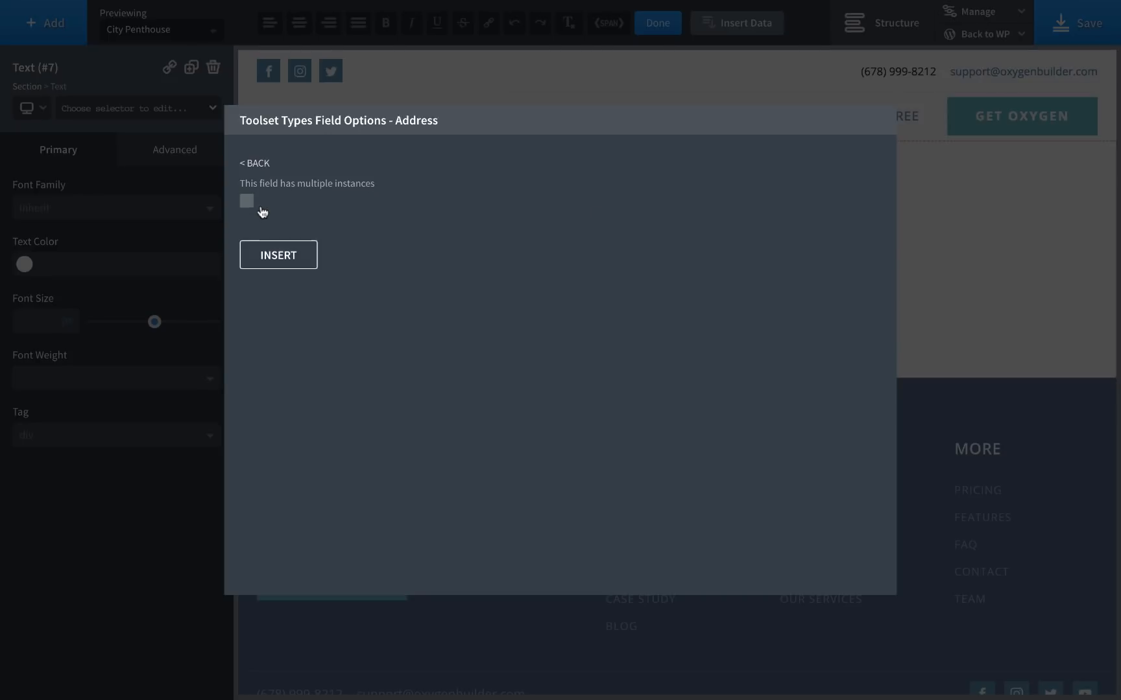
pyautogui.click(295, 262)
pyautogui.click(833, 229)
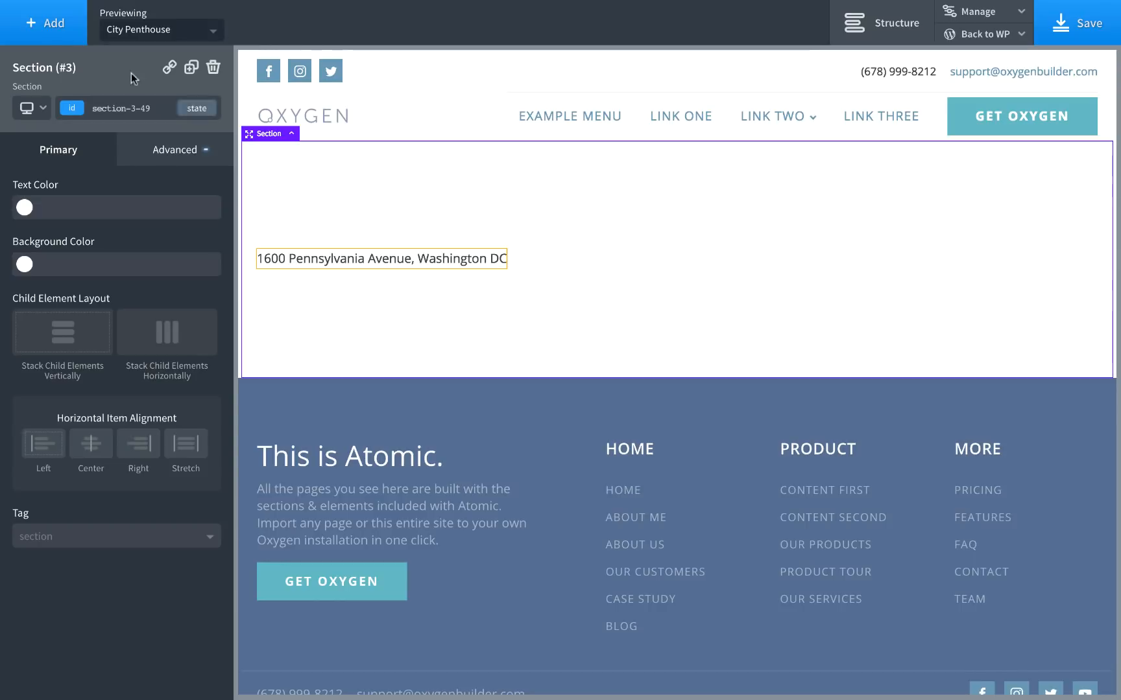
# - Add an image element below the address and set its image URL to the Toolset Types Photo field
pyautogui.click(52, 36)
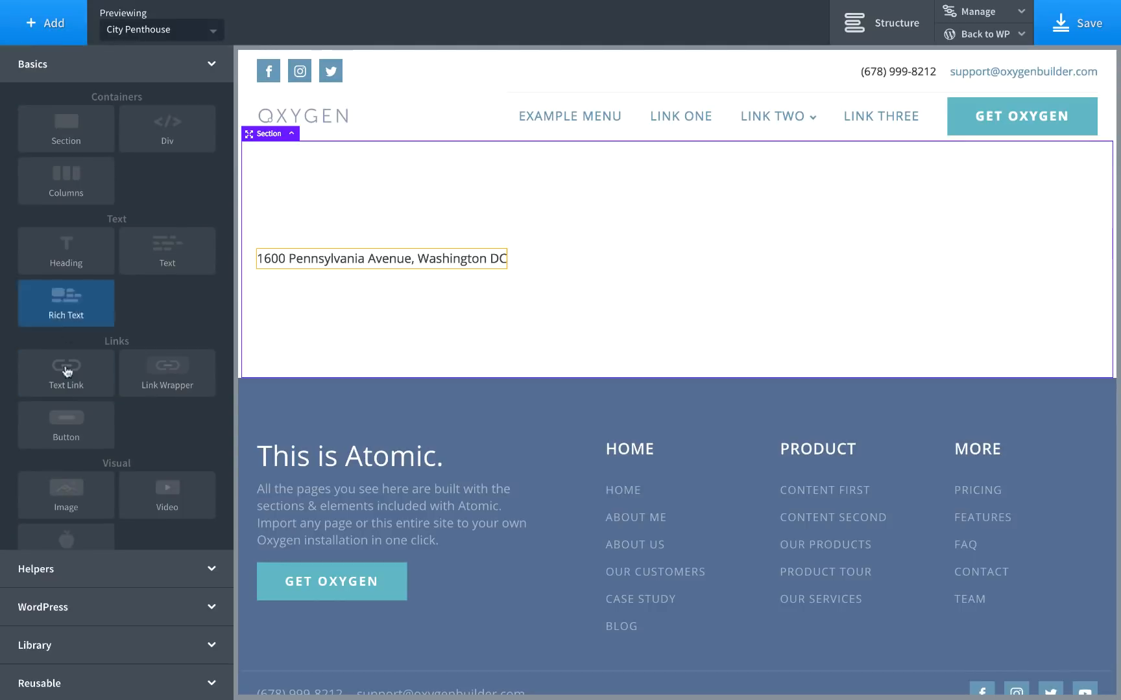
pyautogui.click(61, 487)
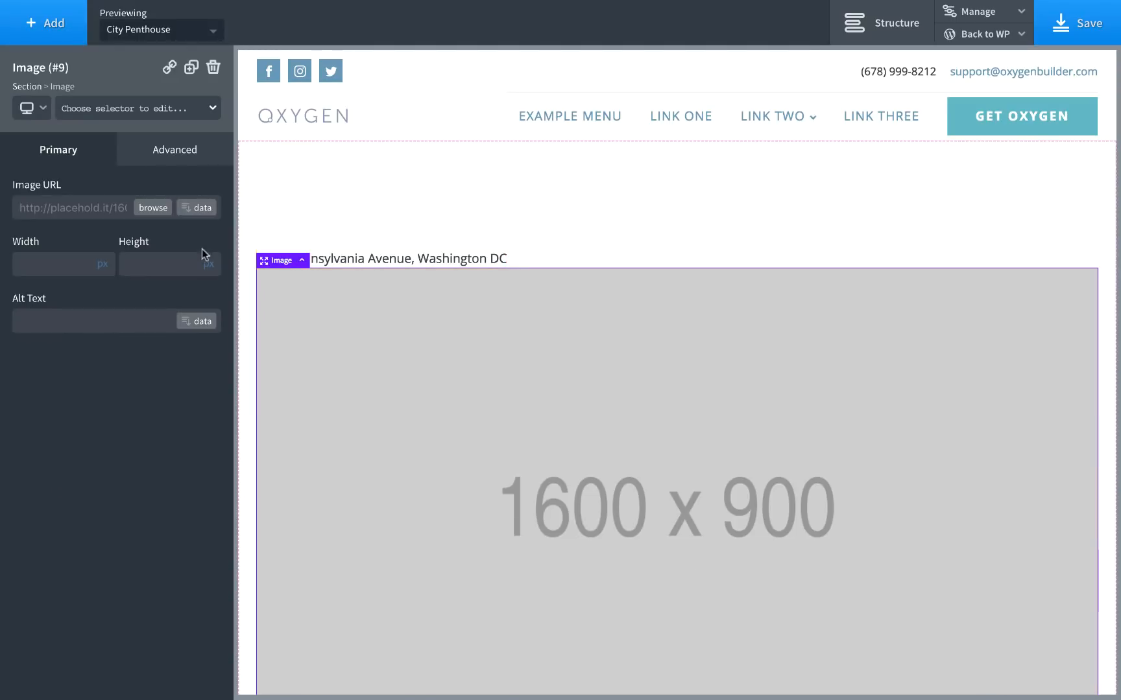
pyautogui.click(201, 209)
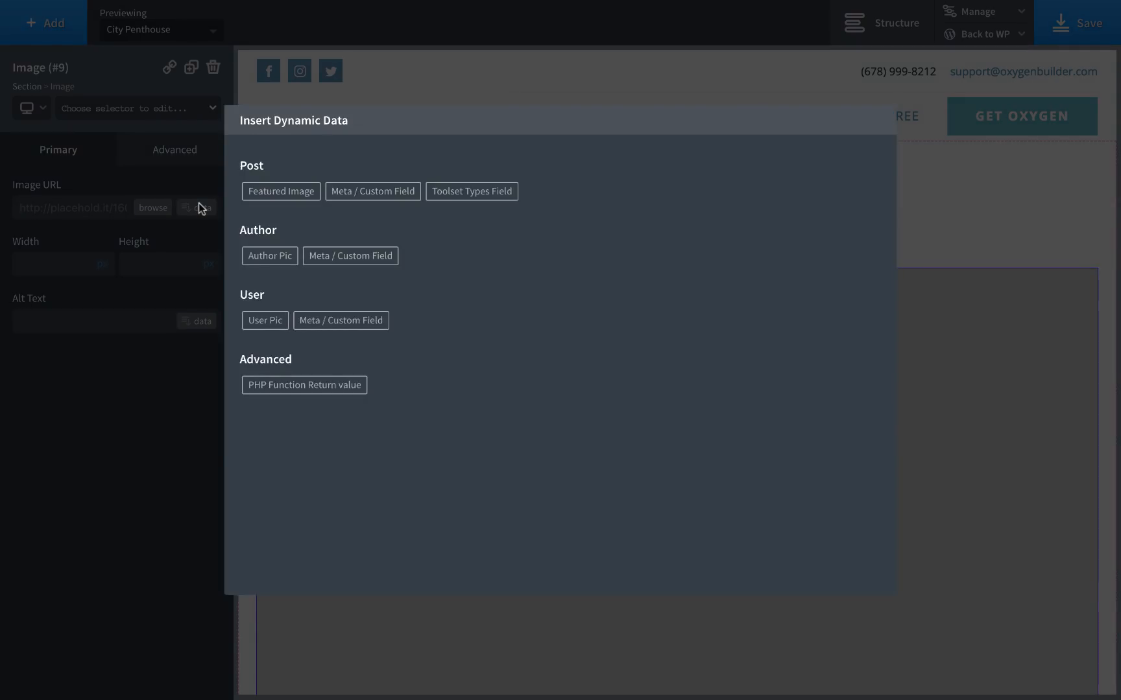
pyautogui.click(489, 188)
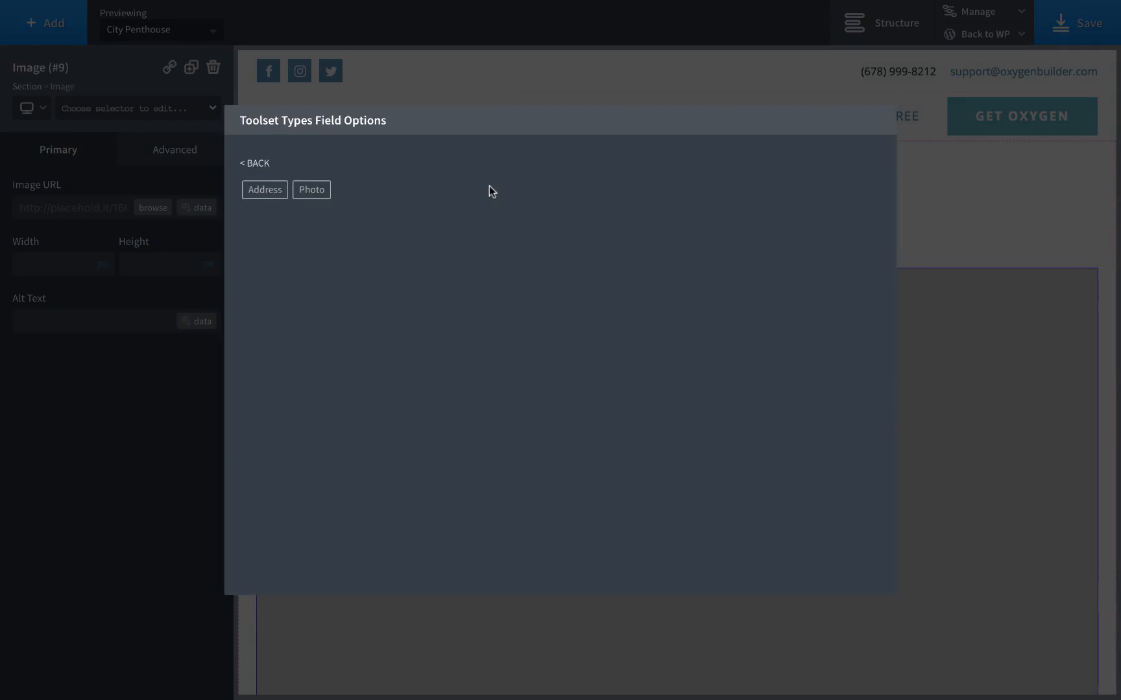
pyautogui.click(315, 192)
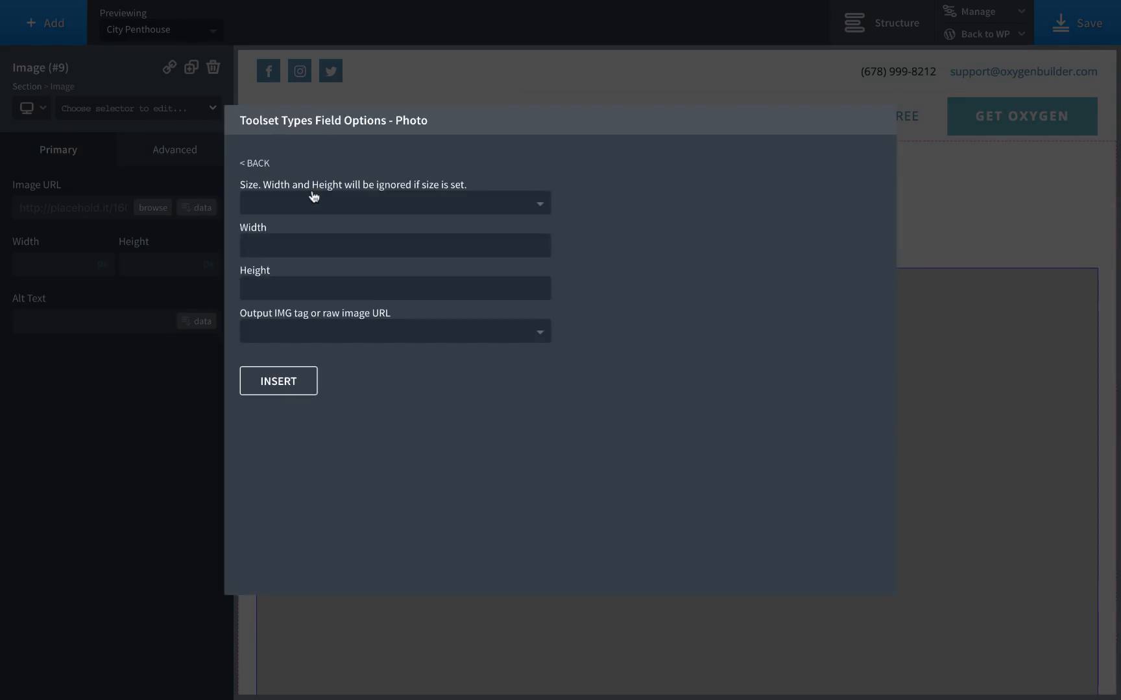
pyautogui.click(317, 203)
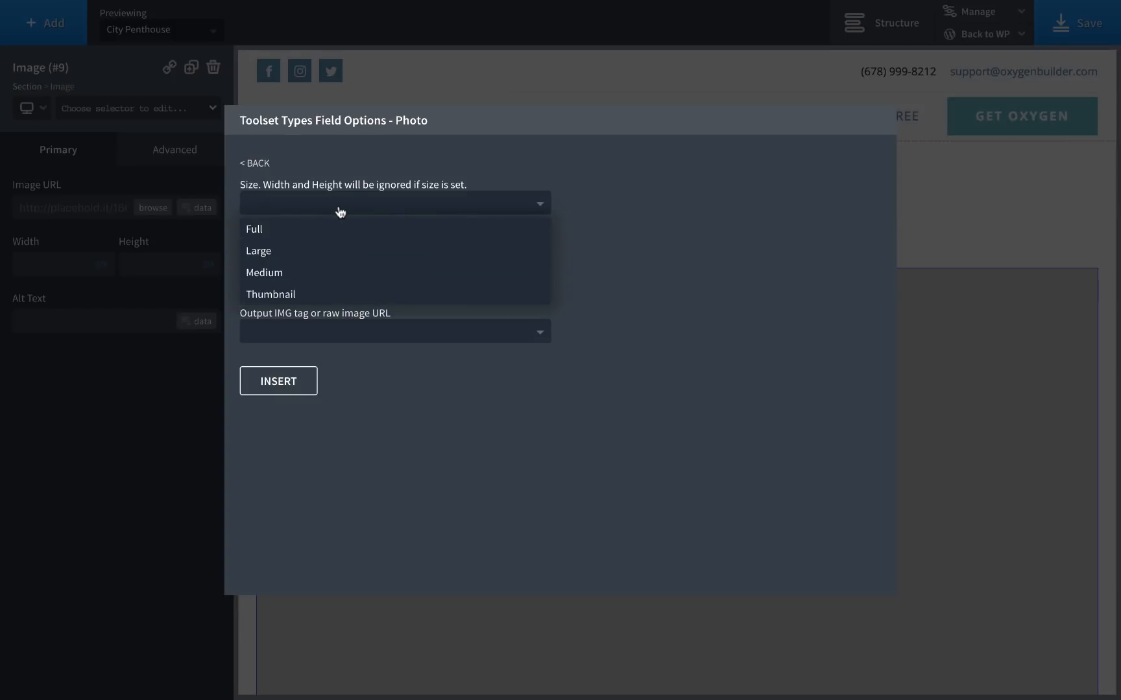
pyautogui.click(340, 211)
pyautogui.click(338, 208)
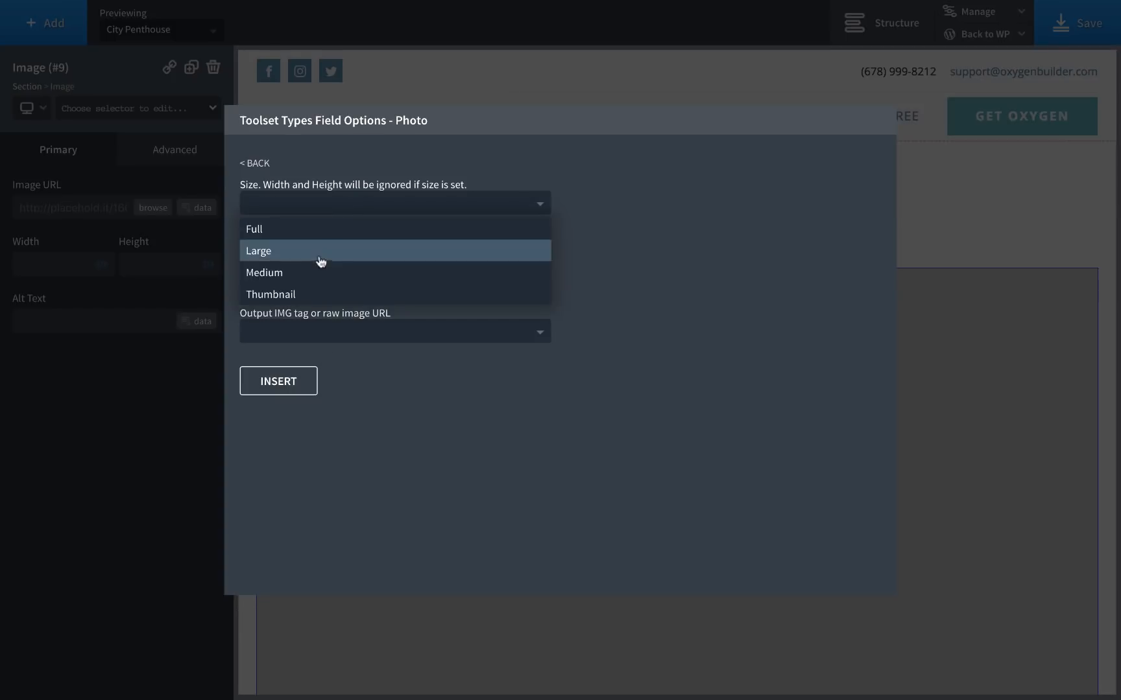
pyautogui.click(344, 204)
pyautogui.click(291, 381)
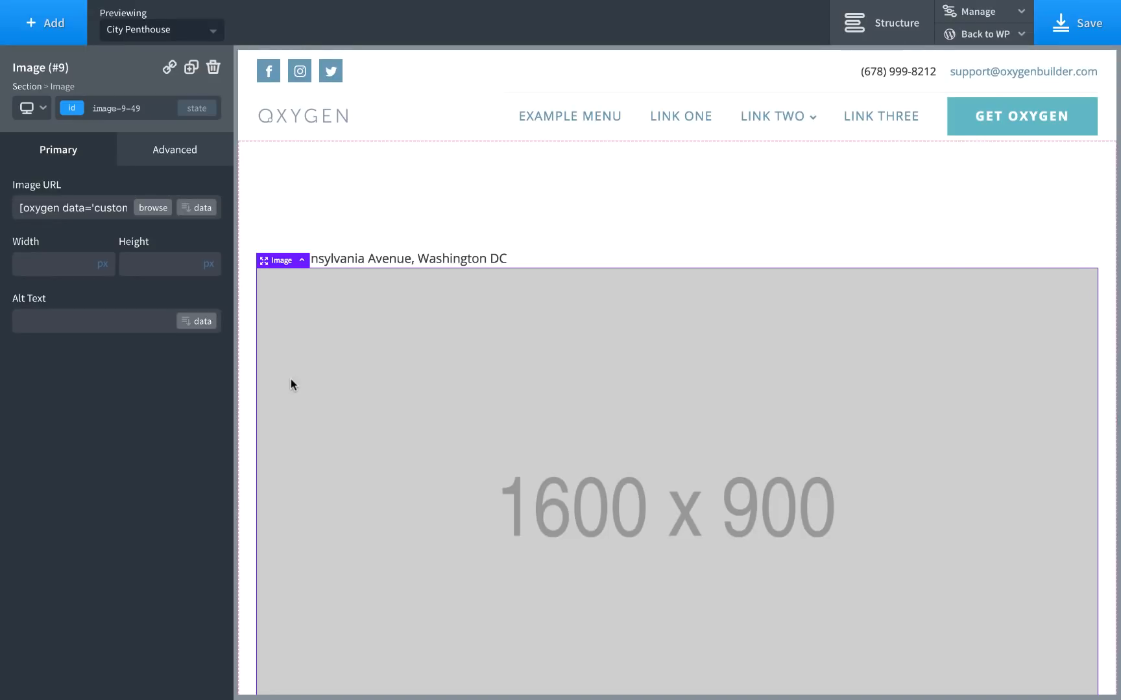
pyautogui.scroll(-4, 400, 437)
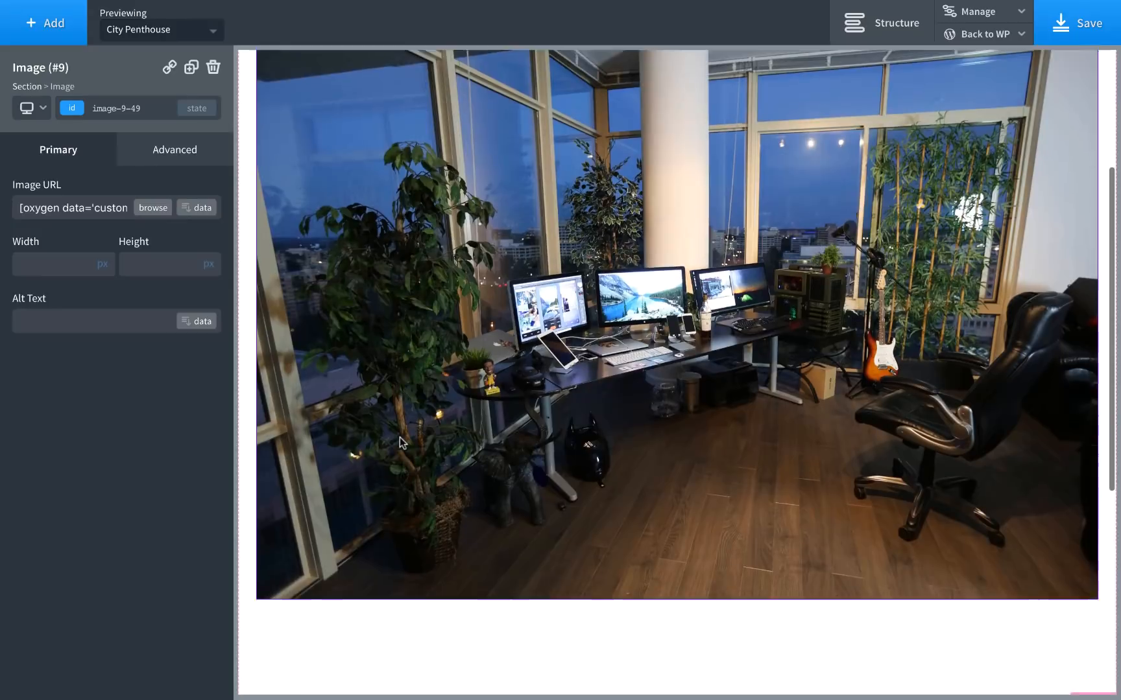
pyautogui.scroll(4, 400, 437)
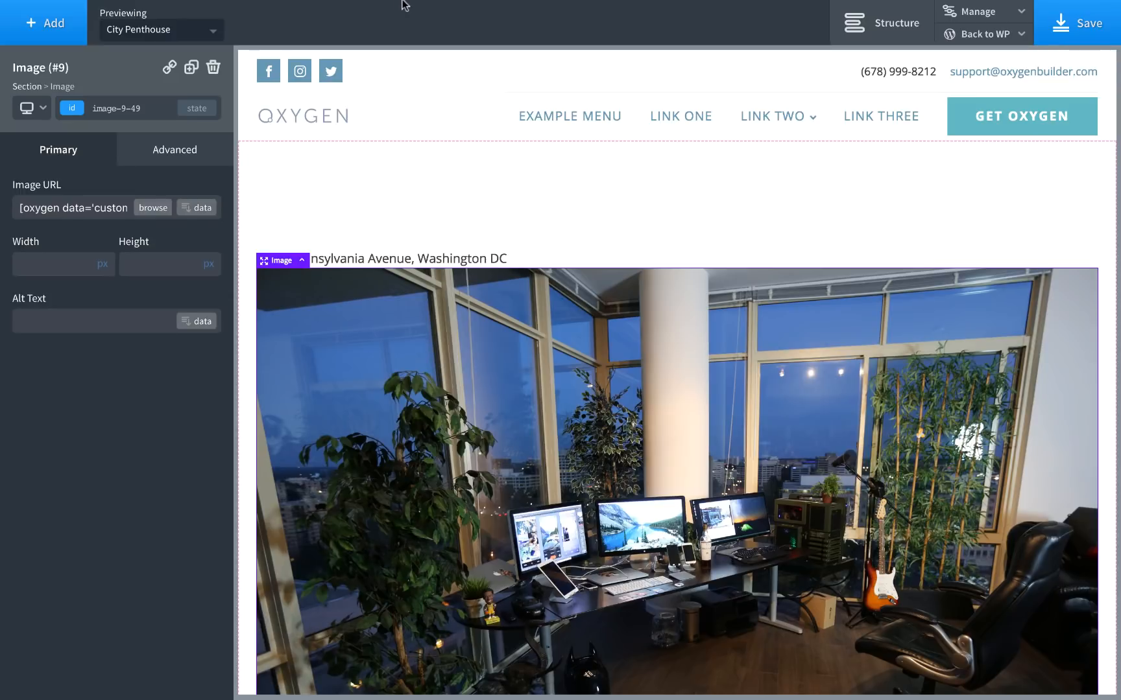
# - Close the visual editor page and leave it without saving the changes
pyautogui.moveTo(403, 4)
pyautogui.click(228, 35)
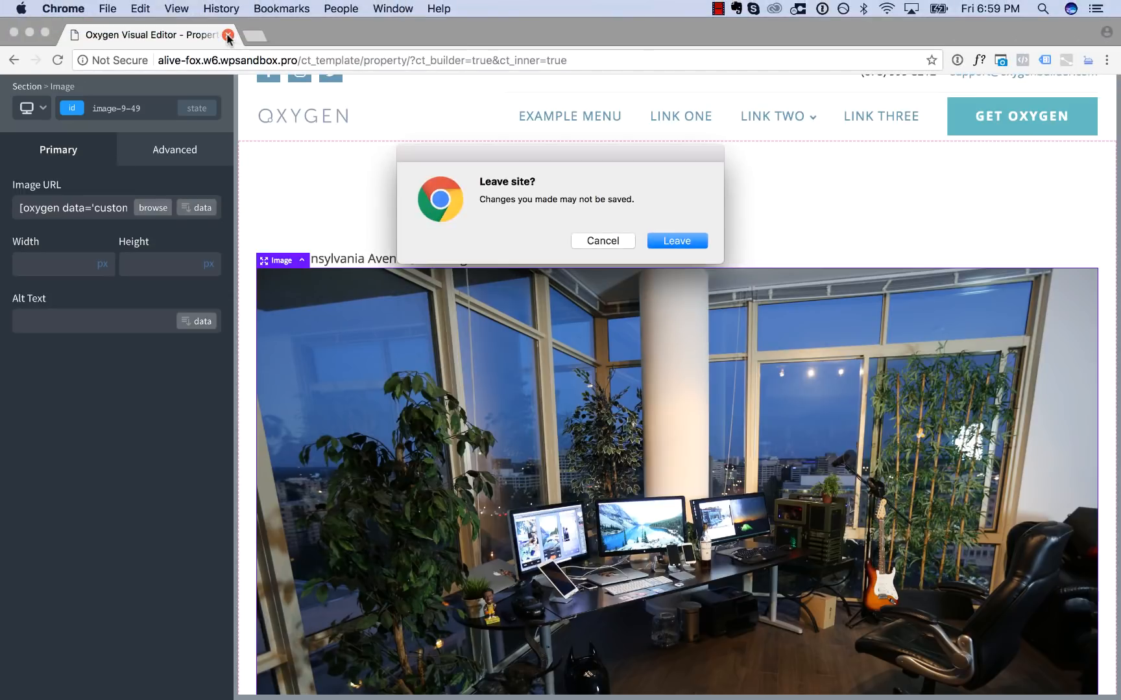
pyautogui.click(694, 246)
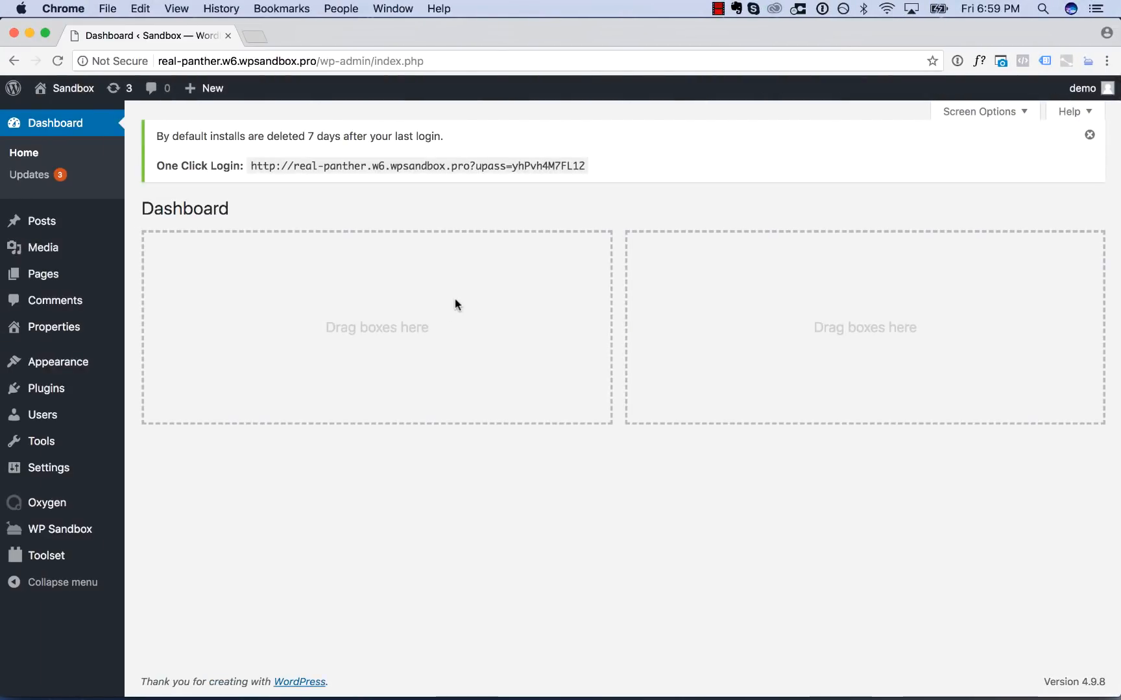
# - Review the Toolset Properties post type settings and the custom fields in Field Group for Properties
pyautogui.click(69, 561)
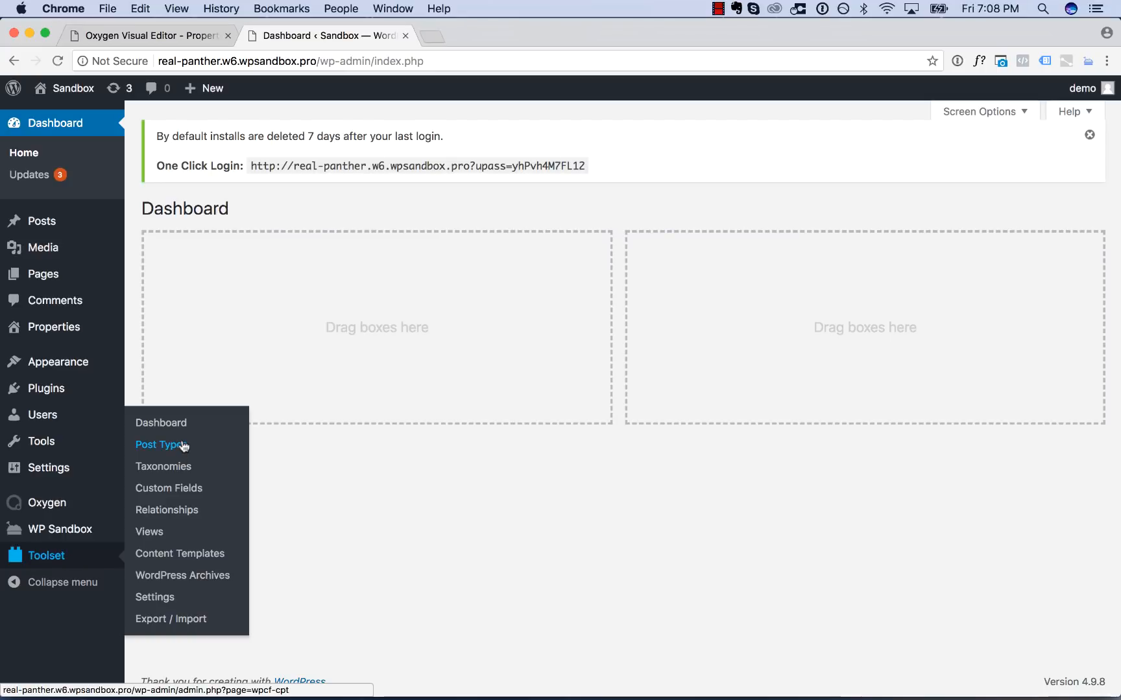
pyautogui.click(184, 446)
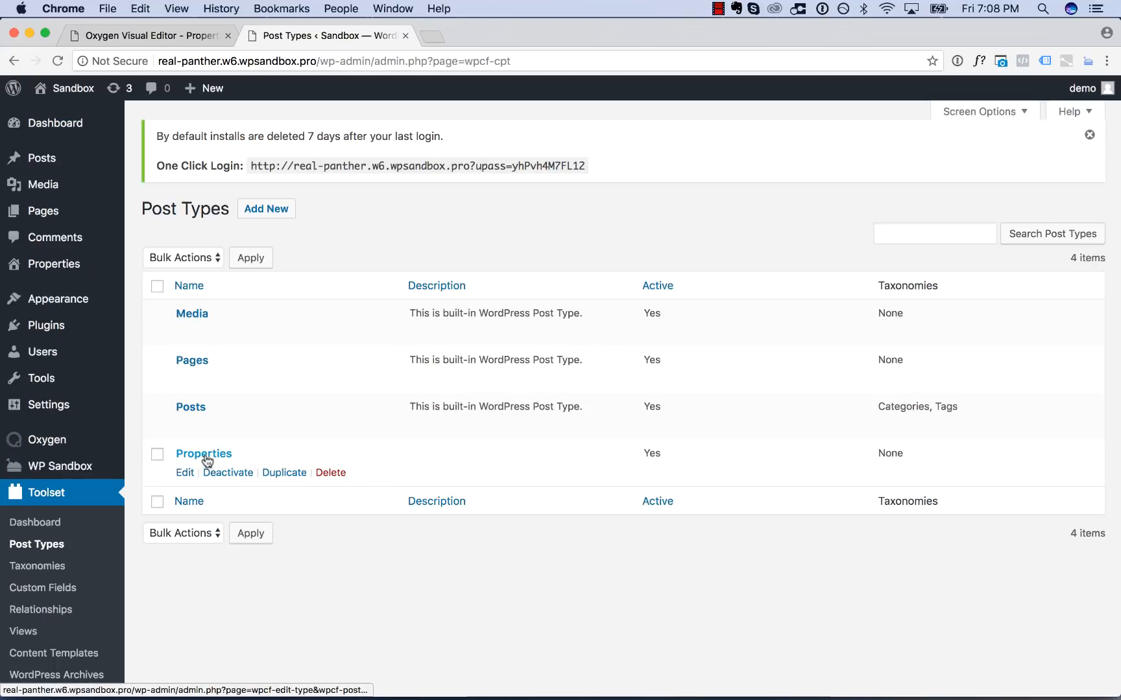
pyautogui.click(209, 460)
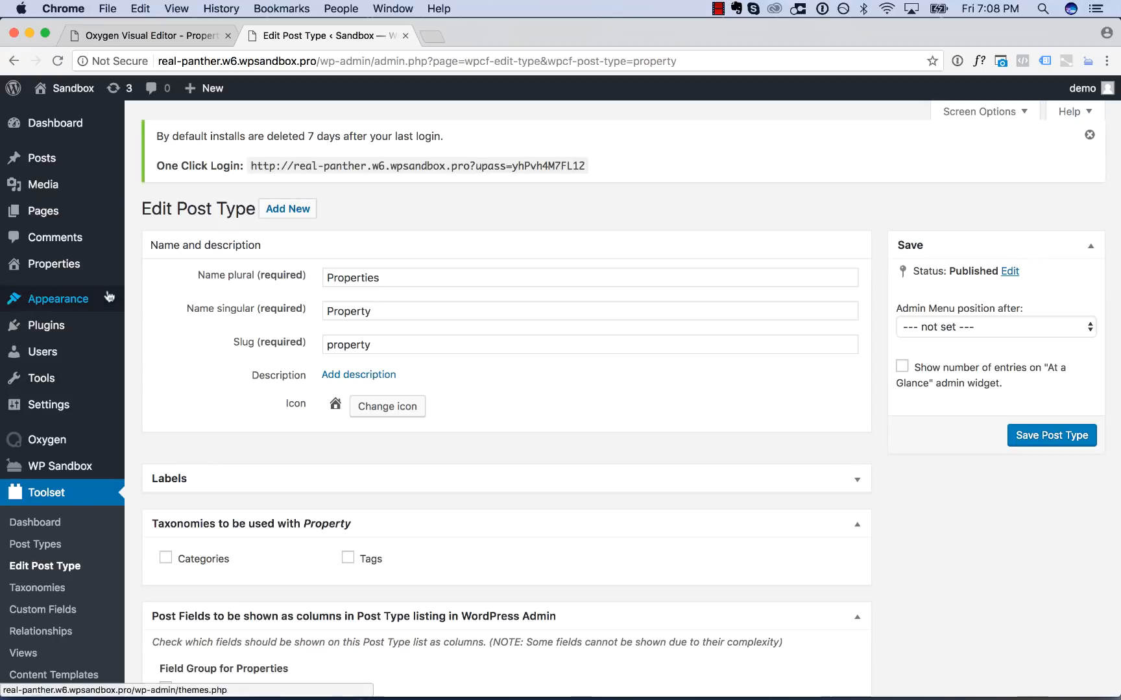
pyautogui.moveTo(76, 269)
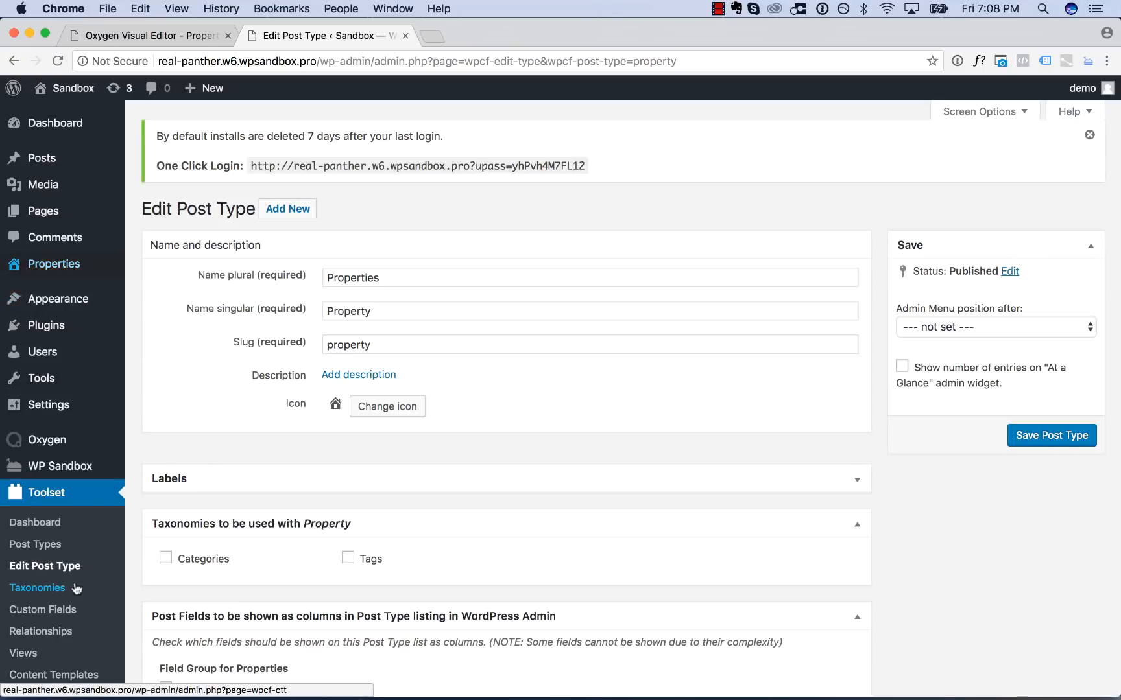
pyautogui.click(42, 610)
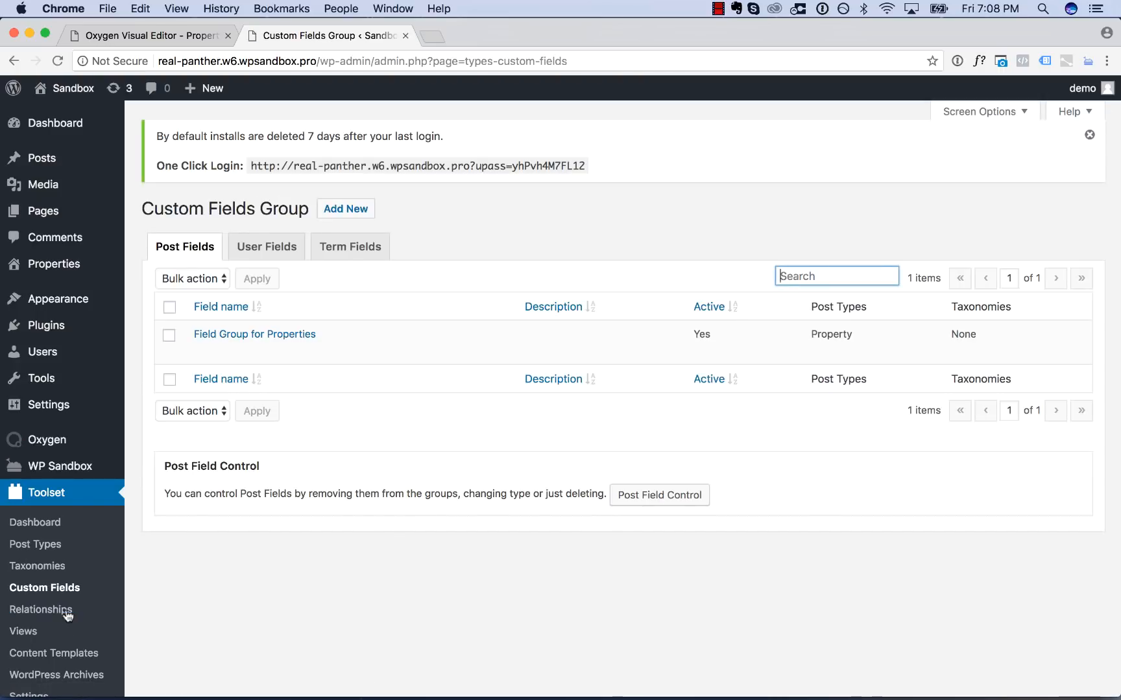
pyautogui.click(221, 337)
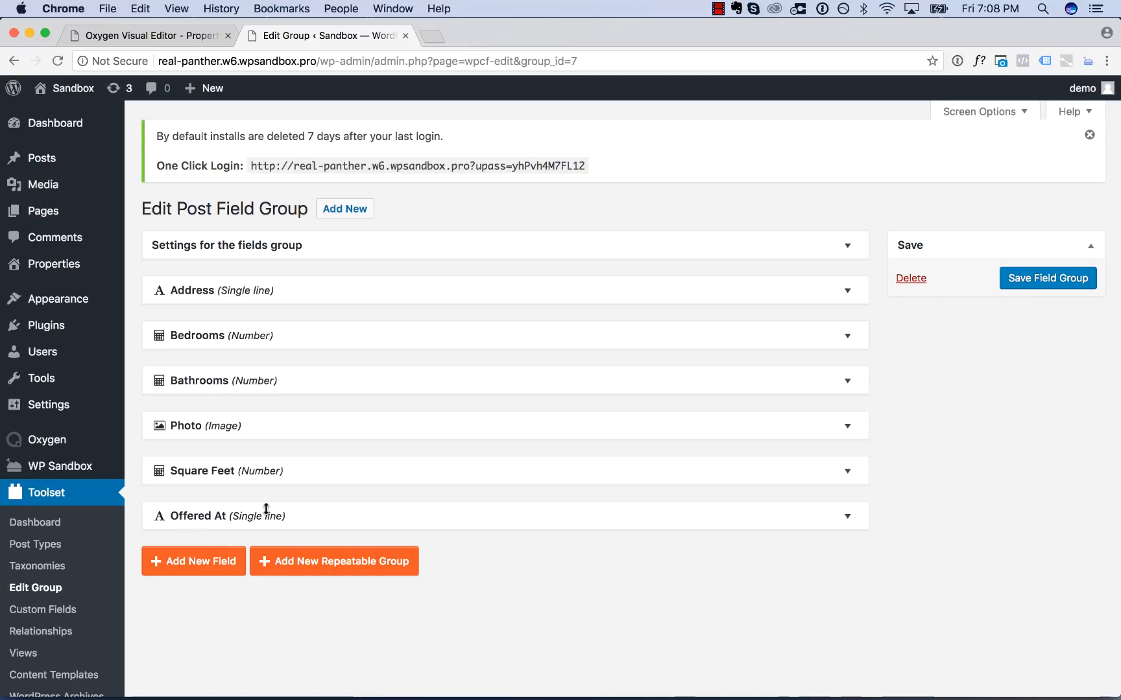
# - Open the City Penthouse property and examine its custom field values
pyautogui.click(79, 277)
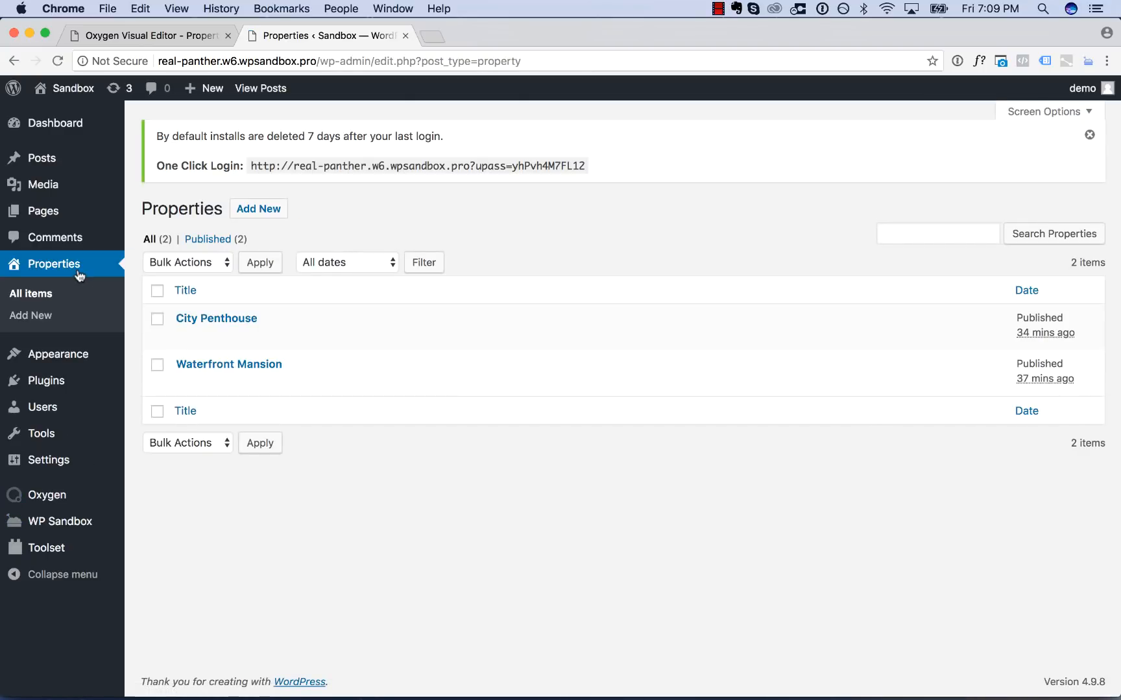
pyautogui.click(196, 320)
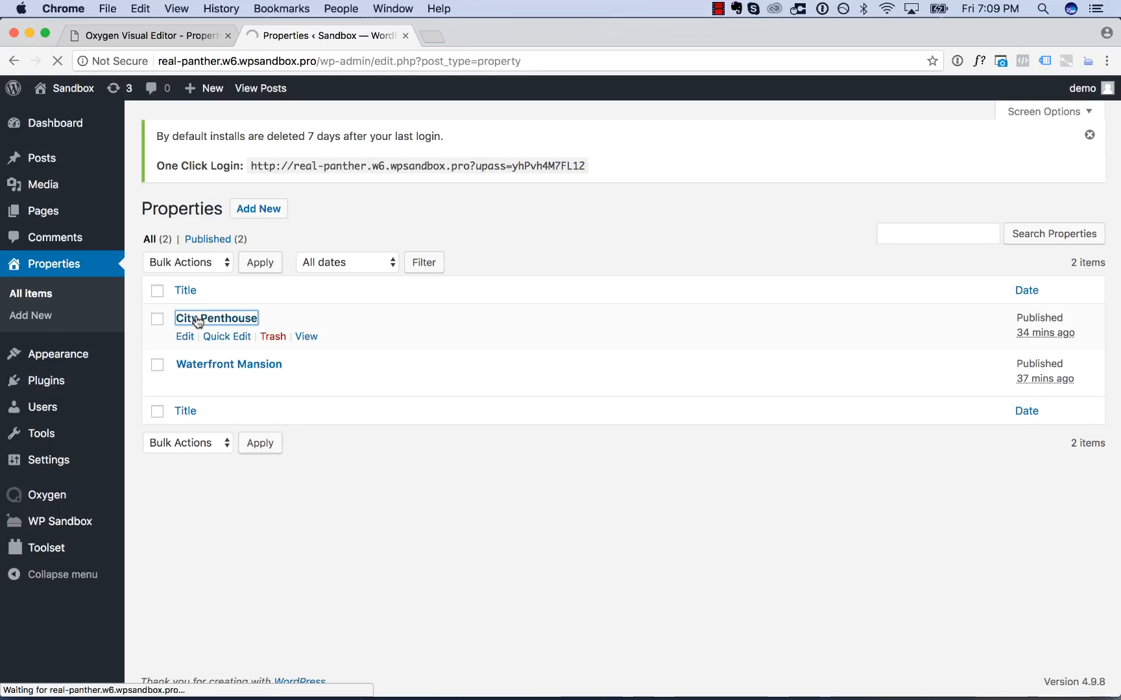
pyautogui.scroll(-10, 400, 454)
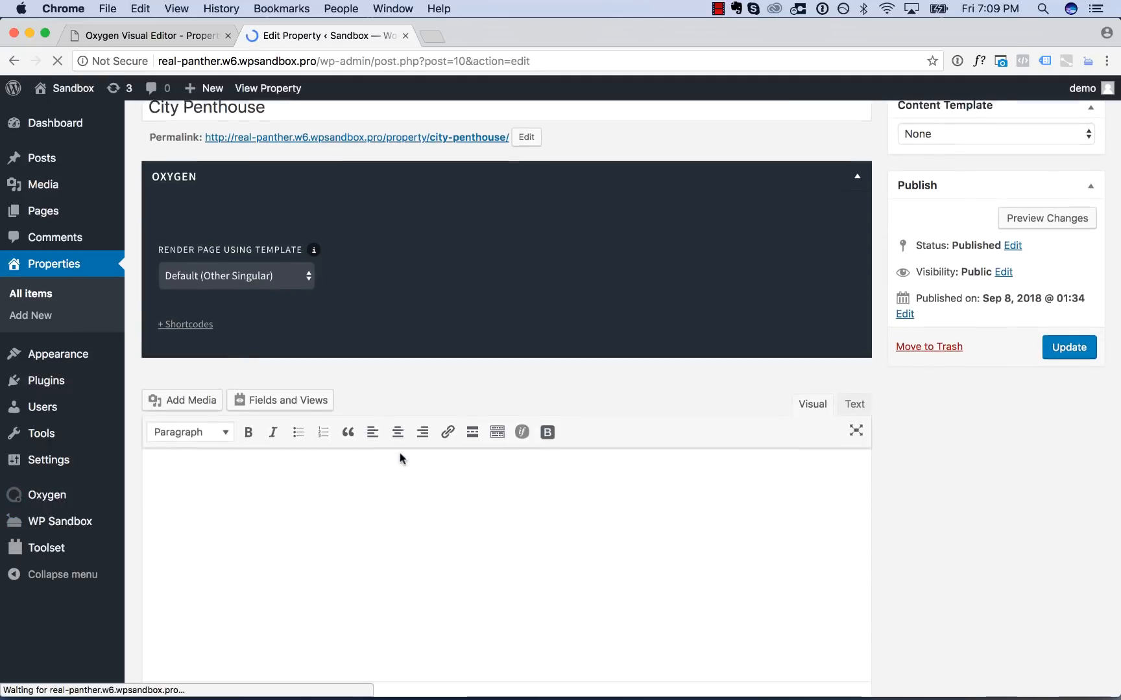
pyautogui.scroll(-2, 292, 395)
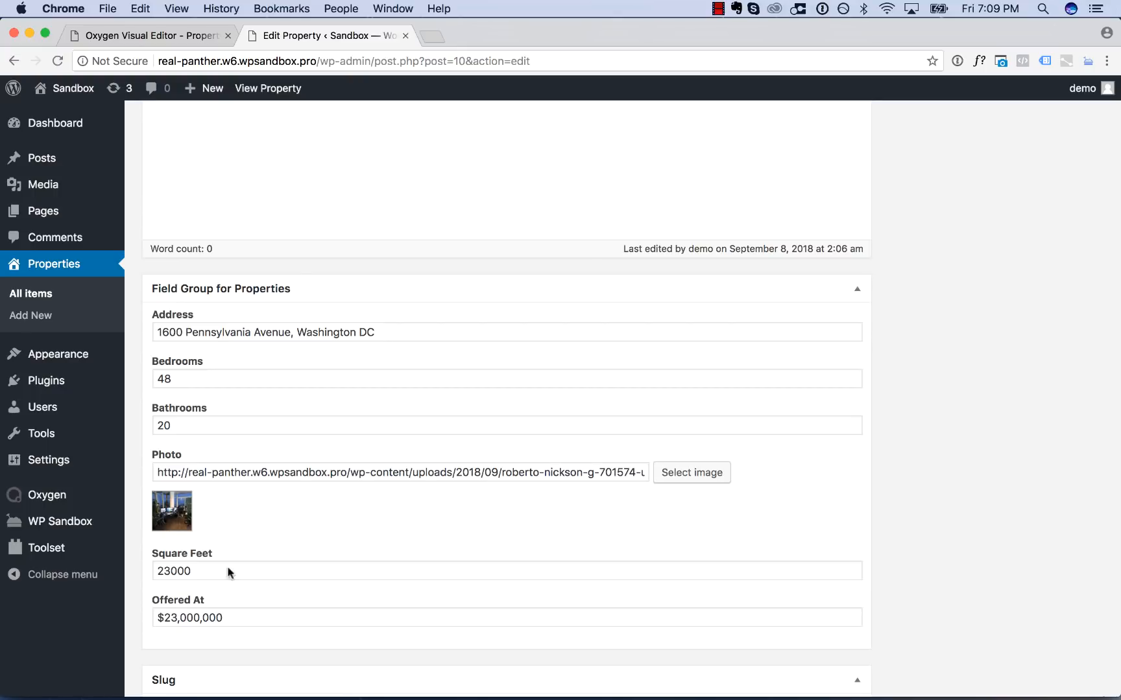
# - Publish a new Oxygen template titled Property and make it inherit its design from the Main template
pyautogui.moveTo(47, 495)
pyautogui.click(183, 519)
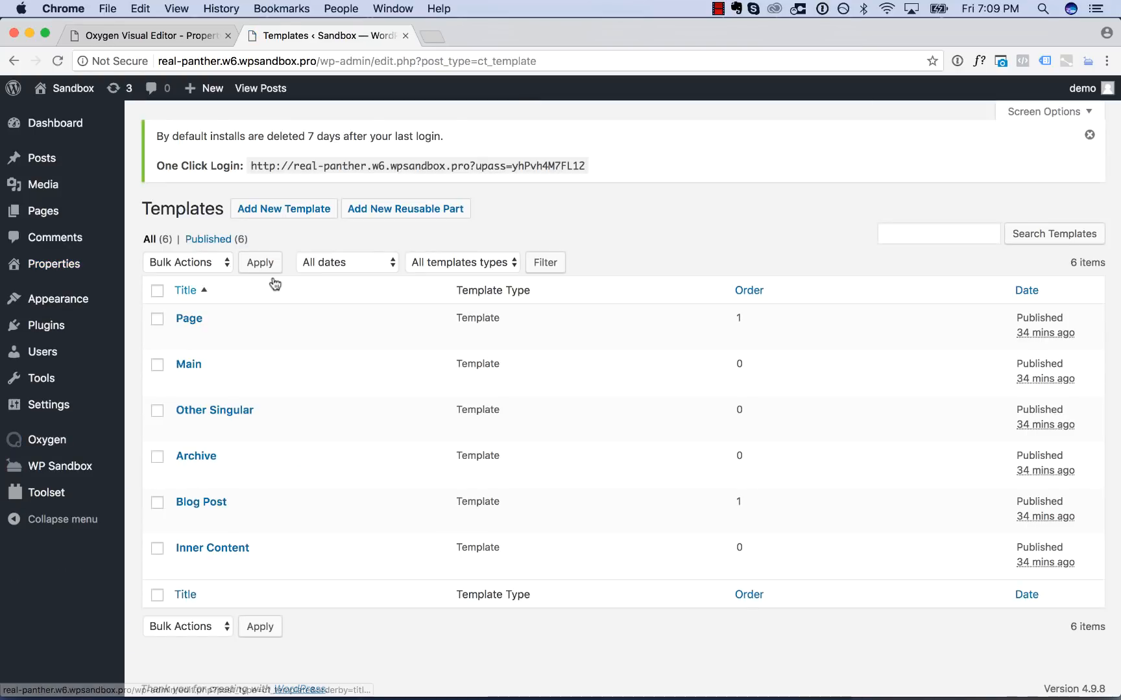
pyautogui.click(259, 220)
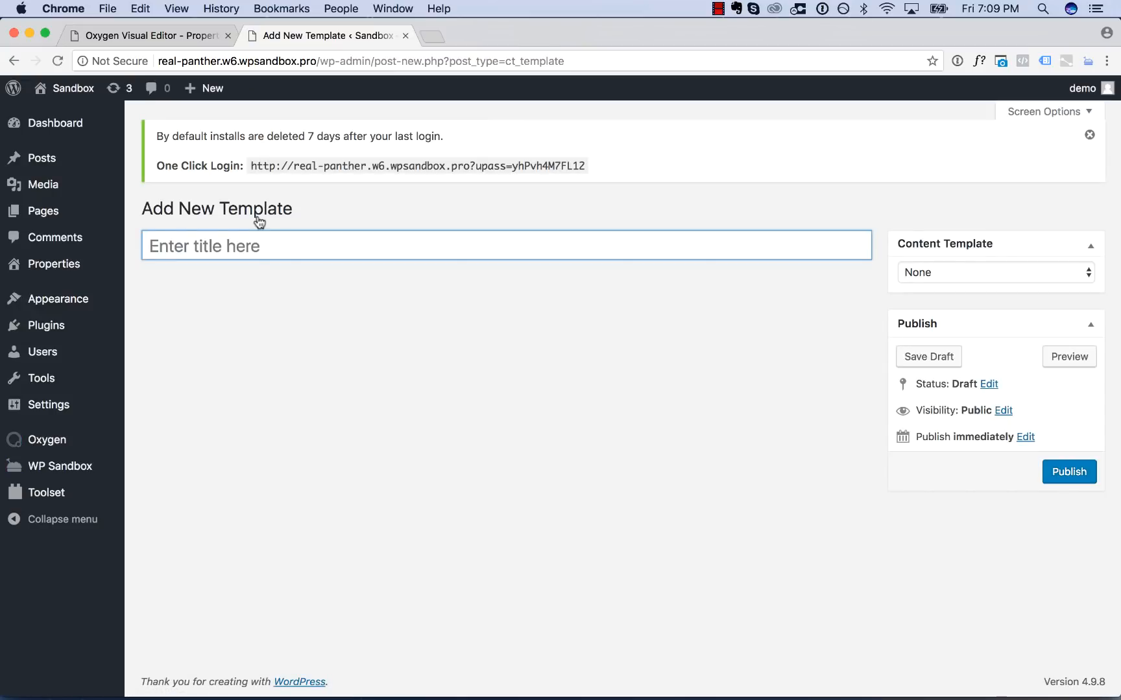
pyautogui.write('Property')
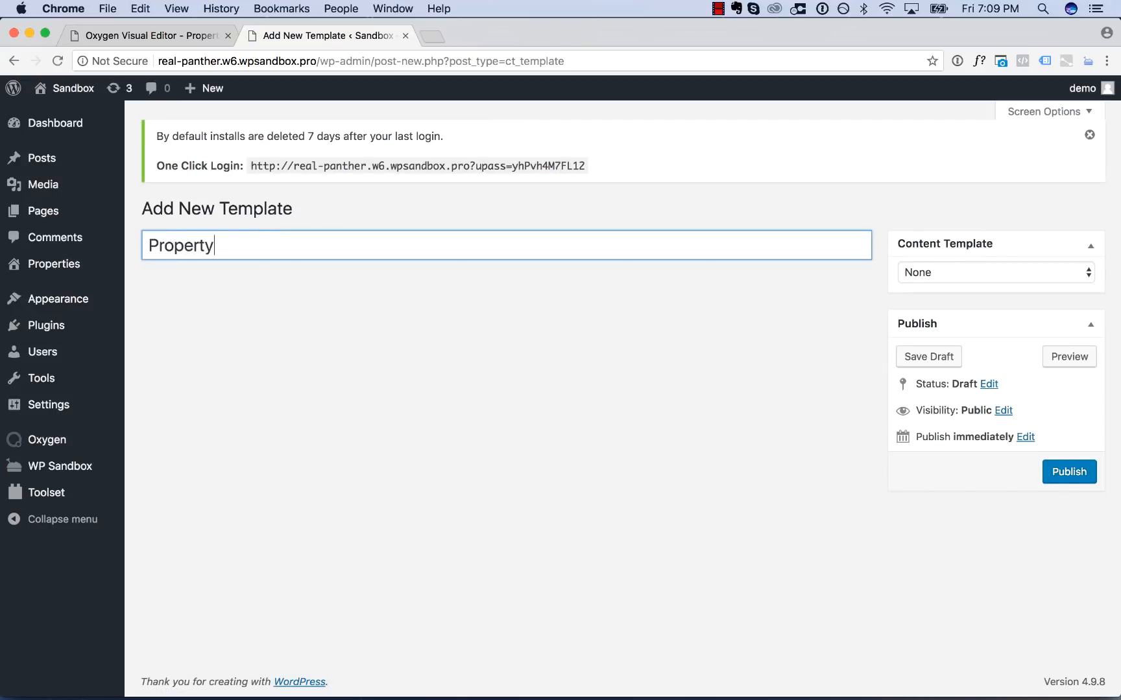
pyautogui.click(1059, 469)
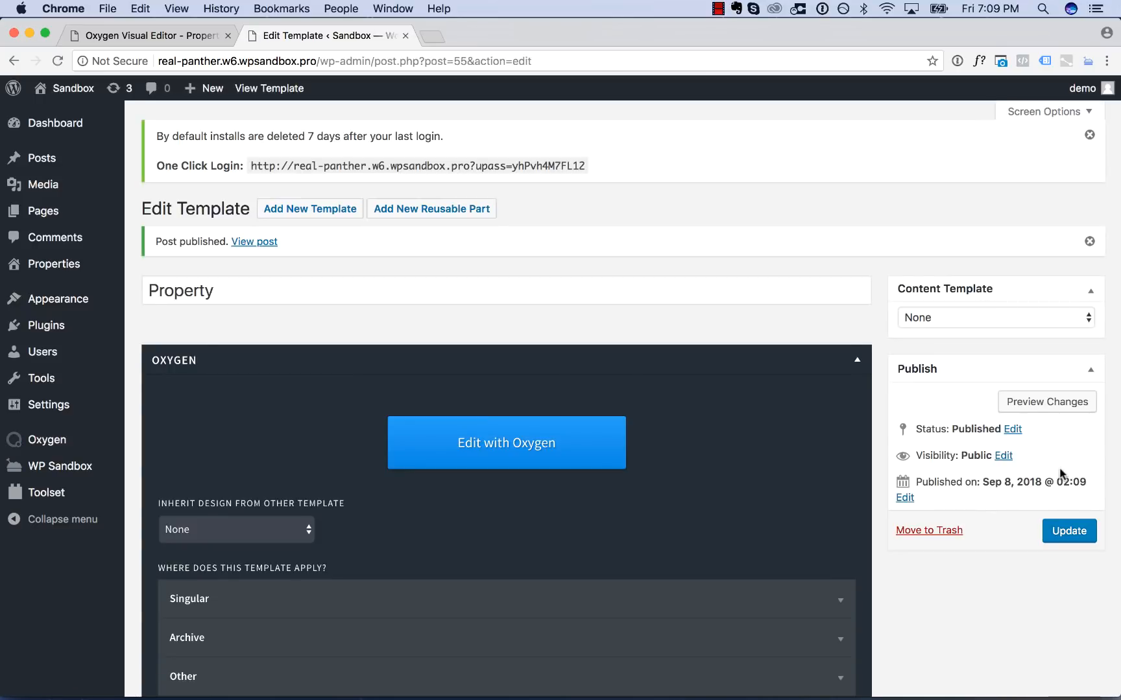
pyautogui.click(261, 528)
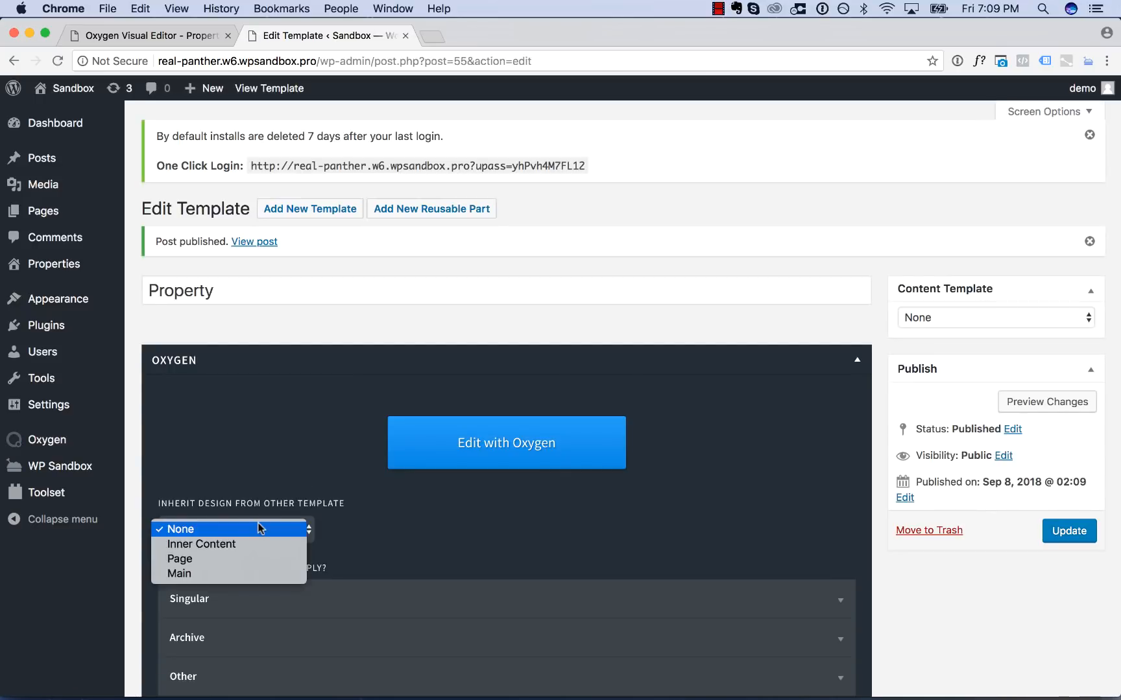
pyautogui.click(227, 574)
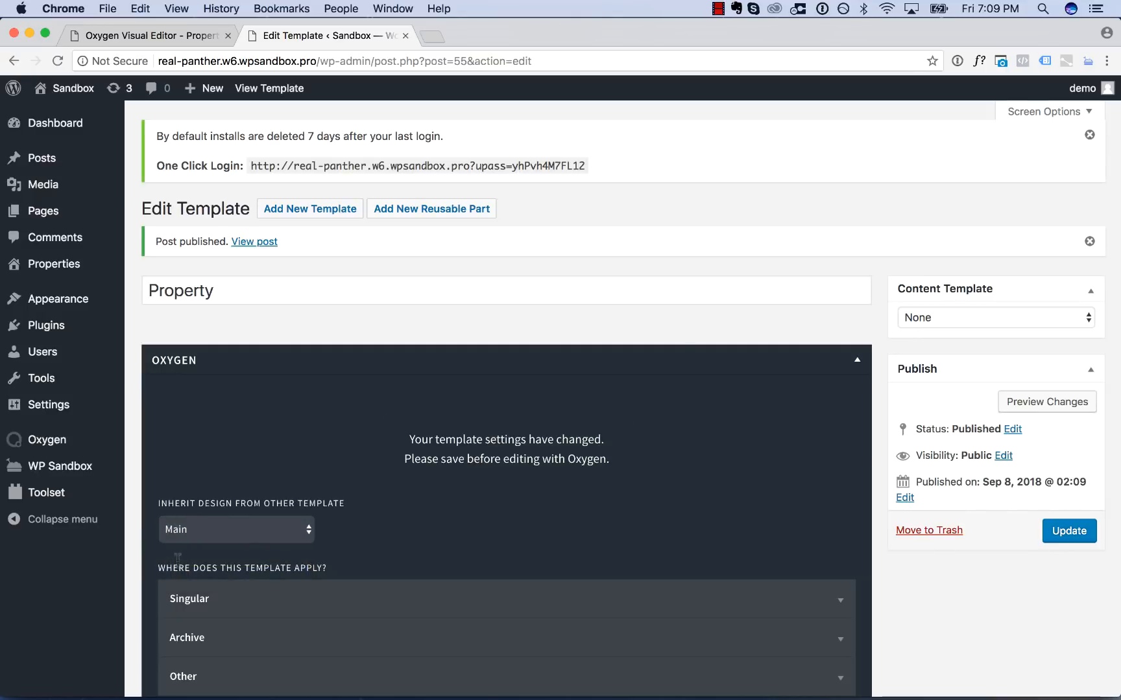
# - Apply the Property template to singular posts of the Properties post type
pyautogui.click(282, 599)
pyautogui.scroll(-5, 281, 599)
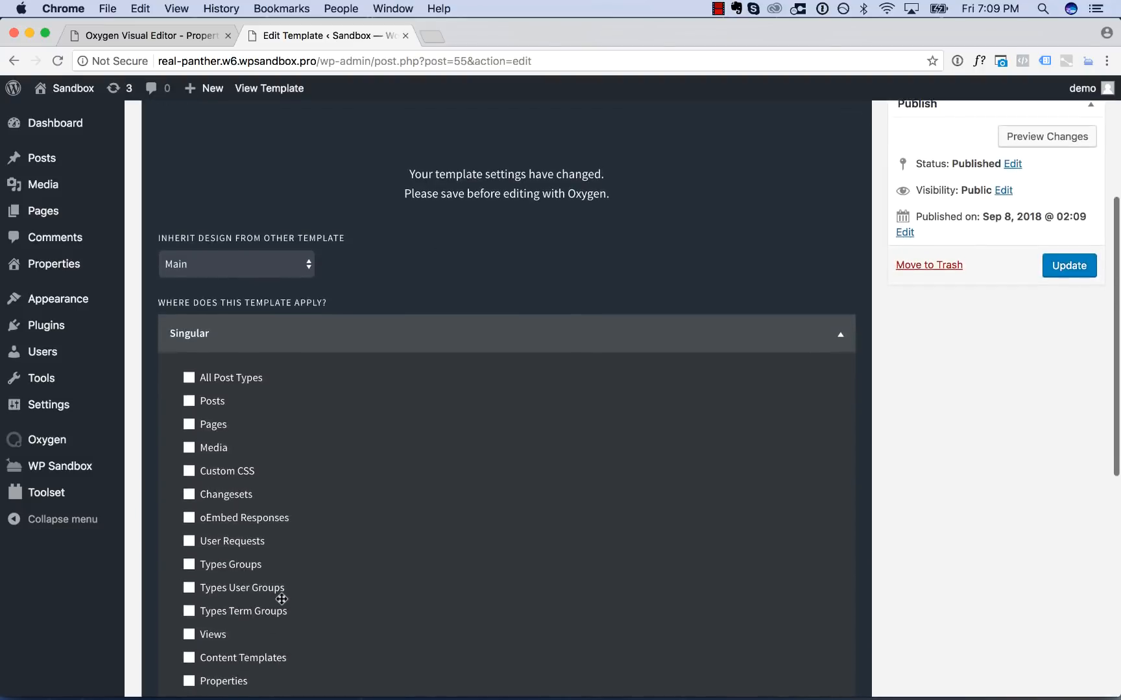
pyautogui.click(221, 638)
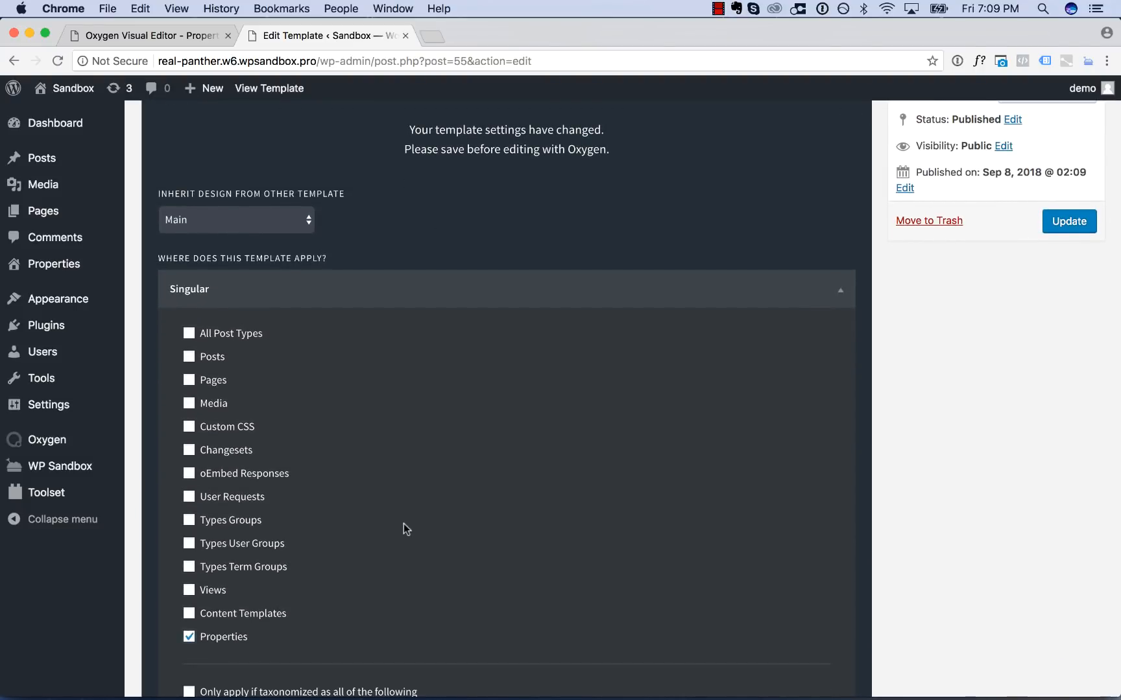
# - Set the template priority to 10 and update the Property template
pyautogui.scroll(-7, 403, 525)
pyautogui.click(220, 517)
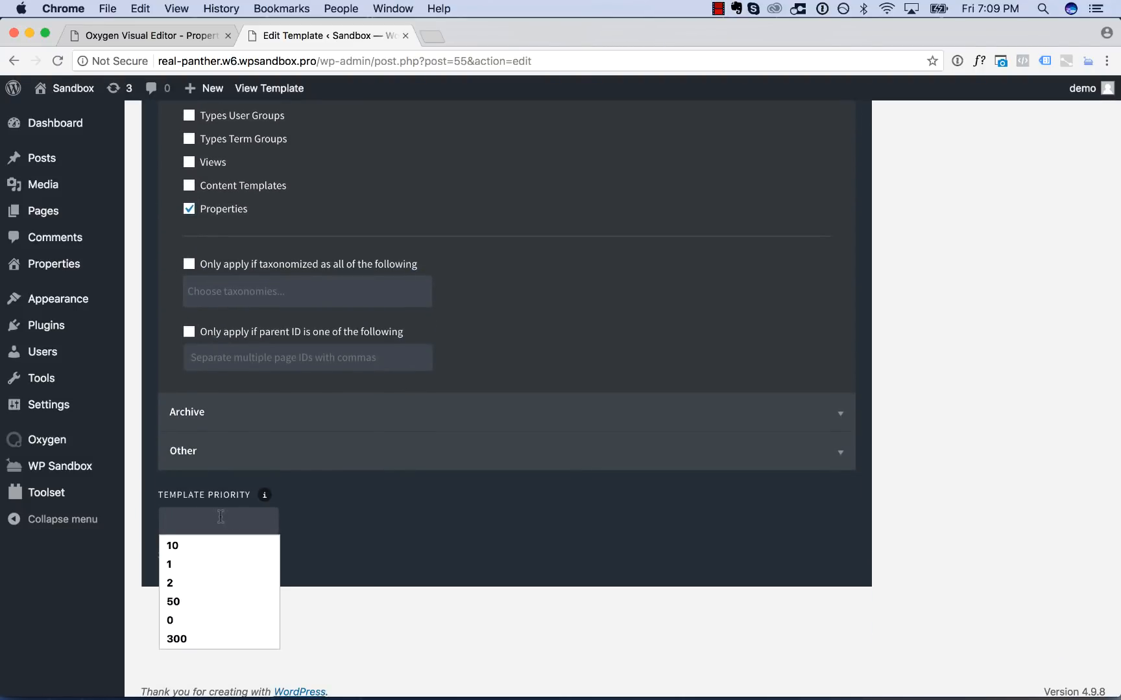
pyautogui.write('10')
pyautogui.press('Escape')
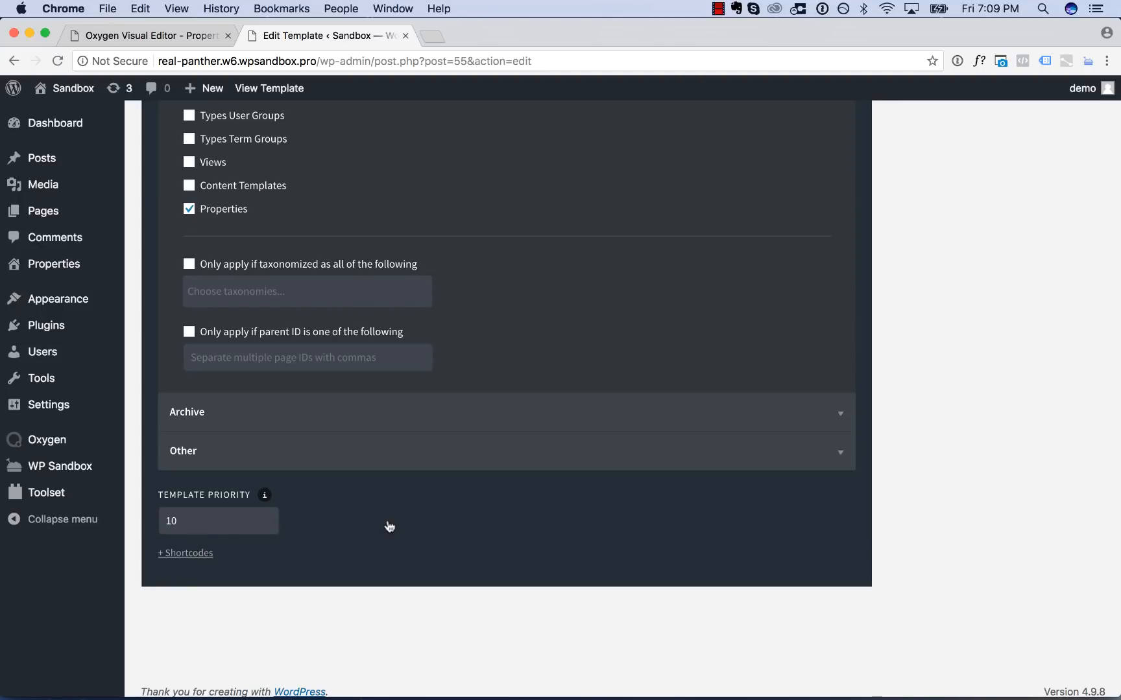
pyautogui.scroll(8, 389, 526)
pyautogui.click(1068, 332)
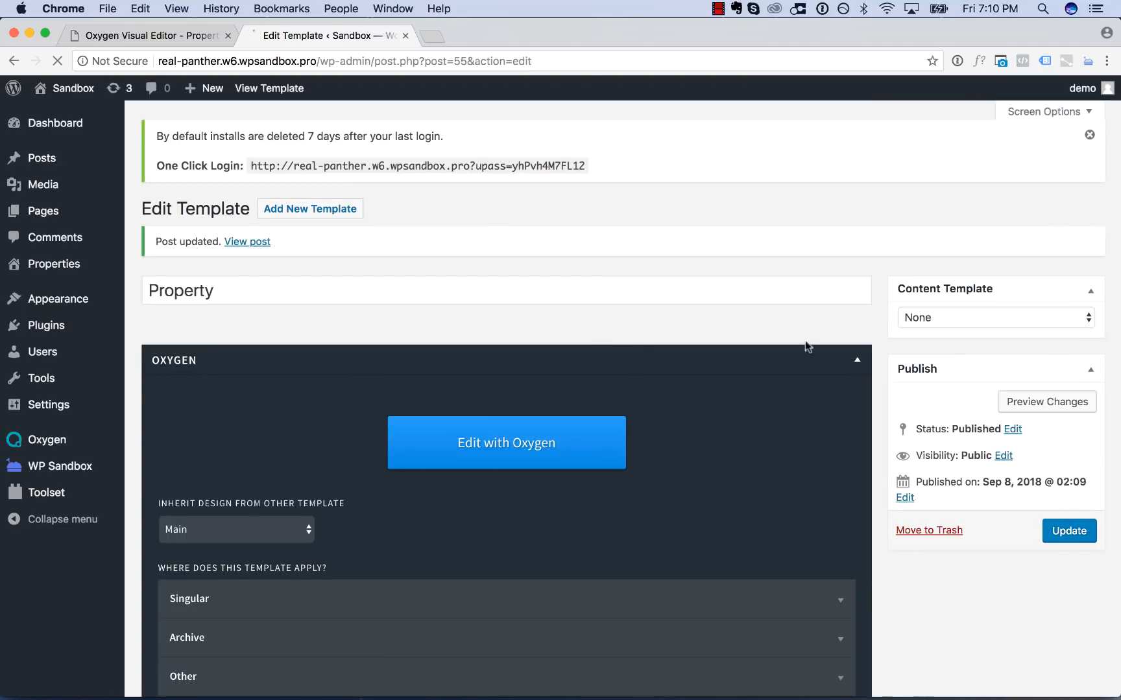
# - Open the template in the Oxygen builder and add a section containing a 50 50 column layout
pyautogui.click(511, 435)
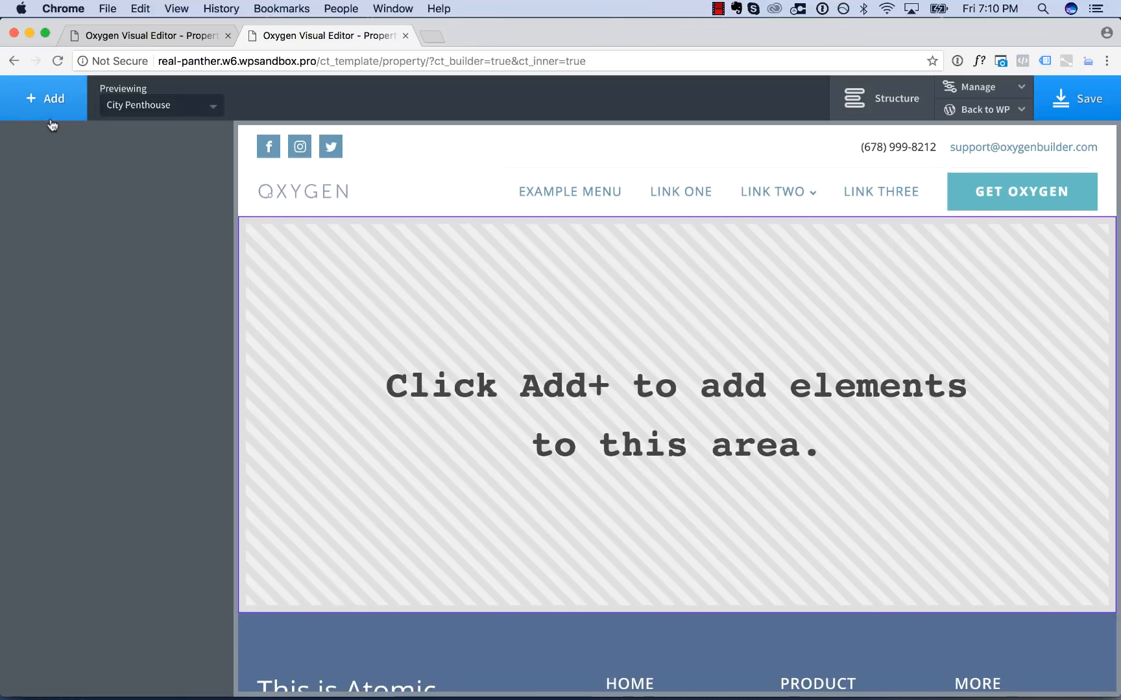
pyautogui.click(45, 98)
pyautogui.click(75, 210)
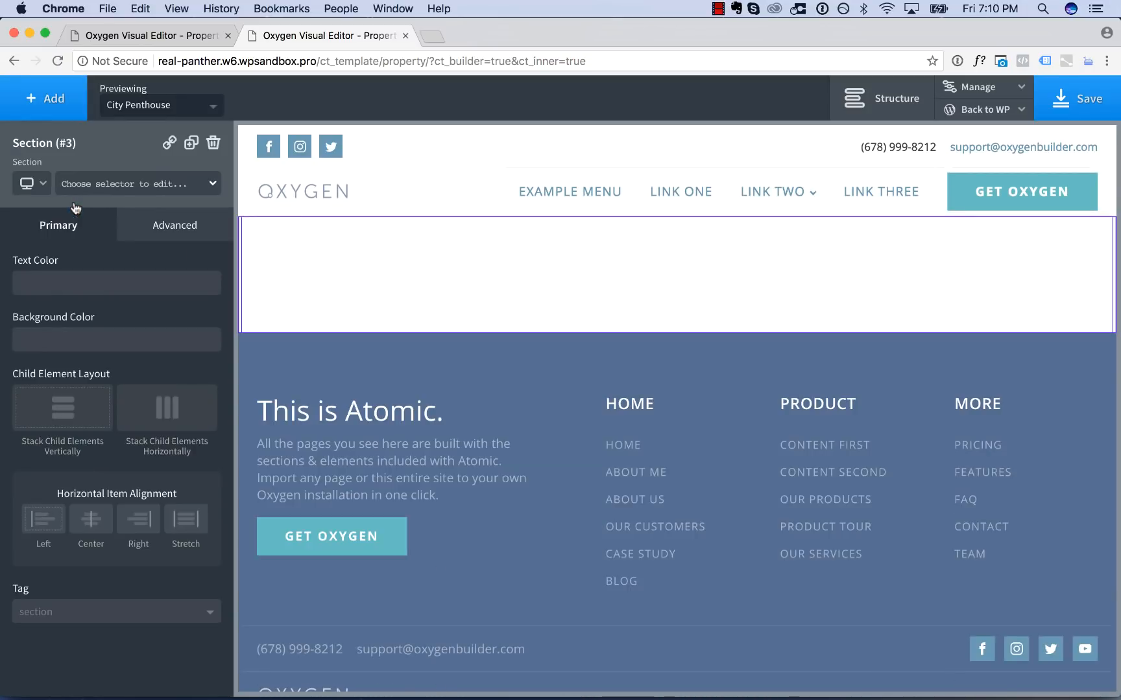
pyautogui.click(45, 104)
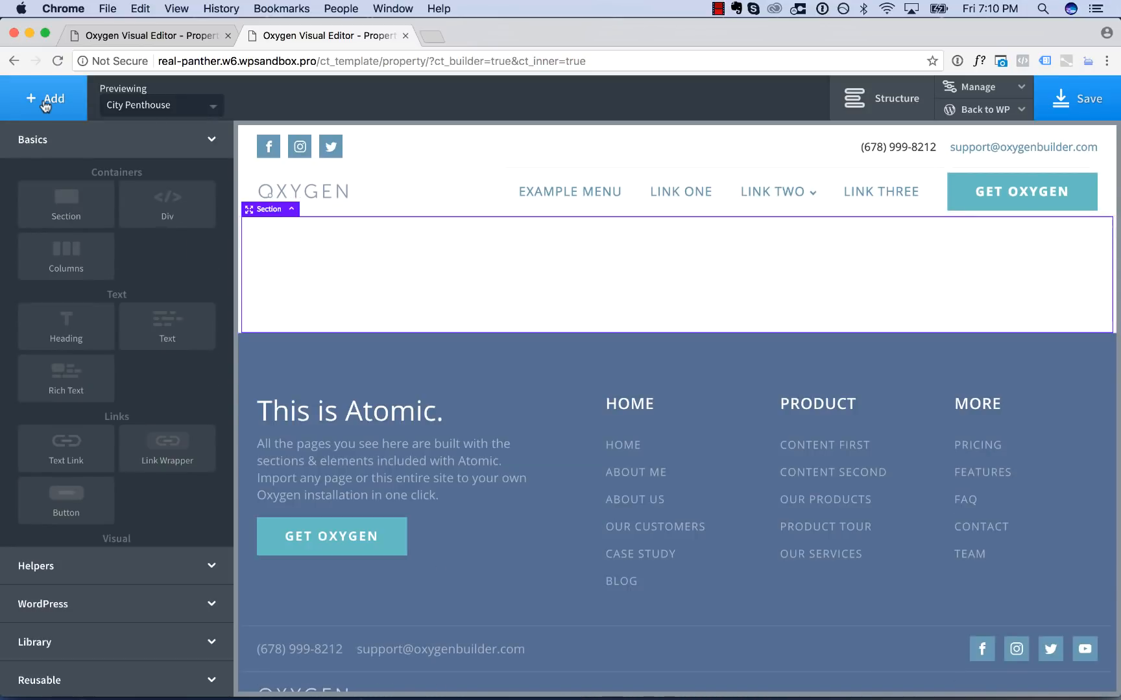
pyautogui.click(64, 254)
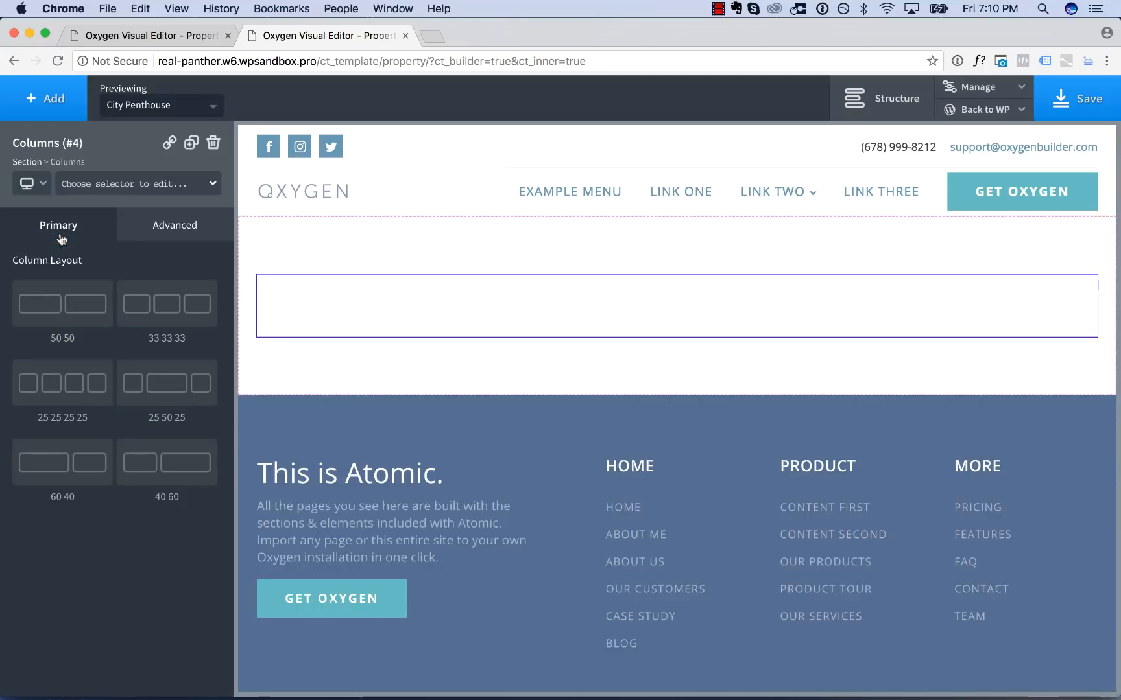
pyautogui.click(63, 305)
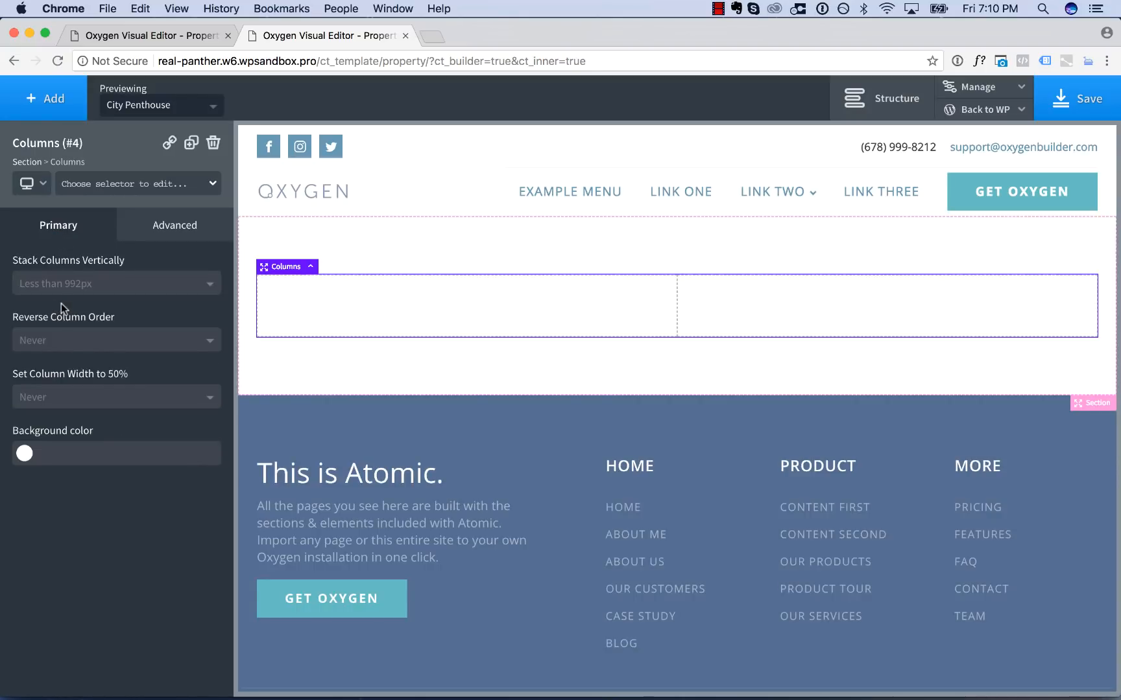
# - Add an image element to the first column
pyautogui.click(46, 98)
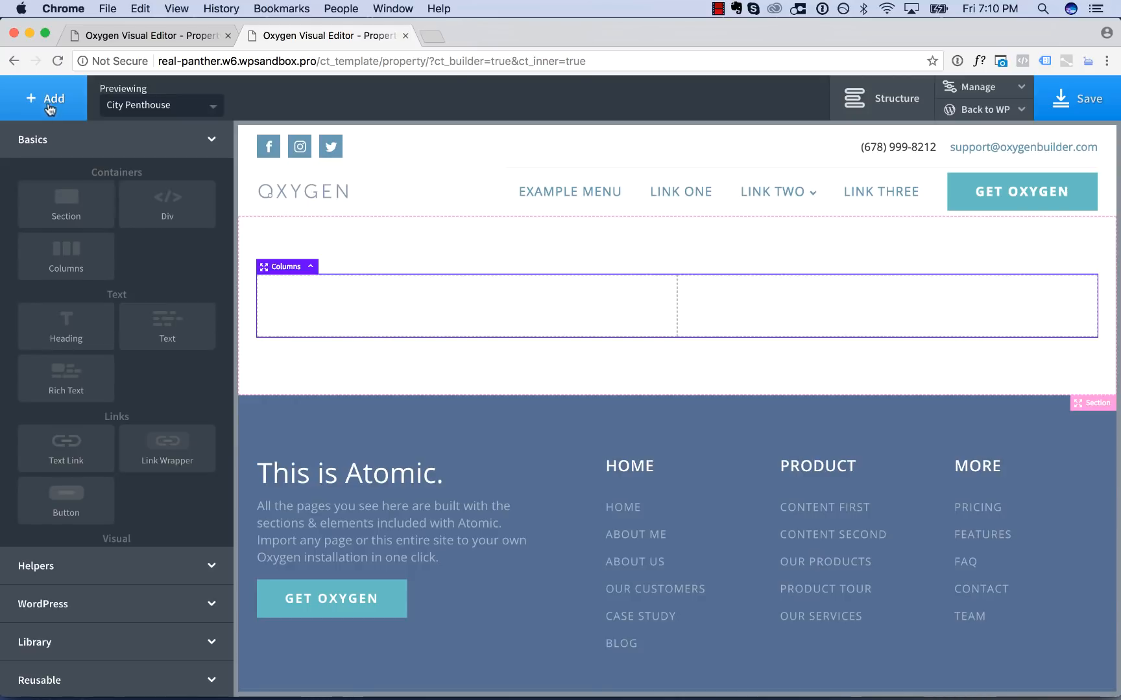
pyautogui.scroll(-2, 137, 400)
pyautogui.click(65, 513)
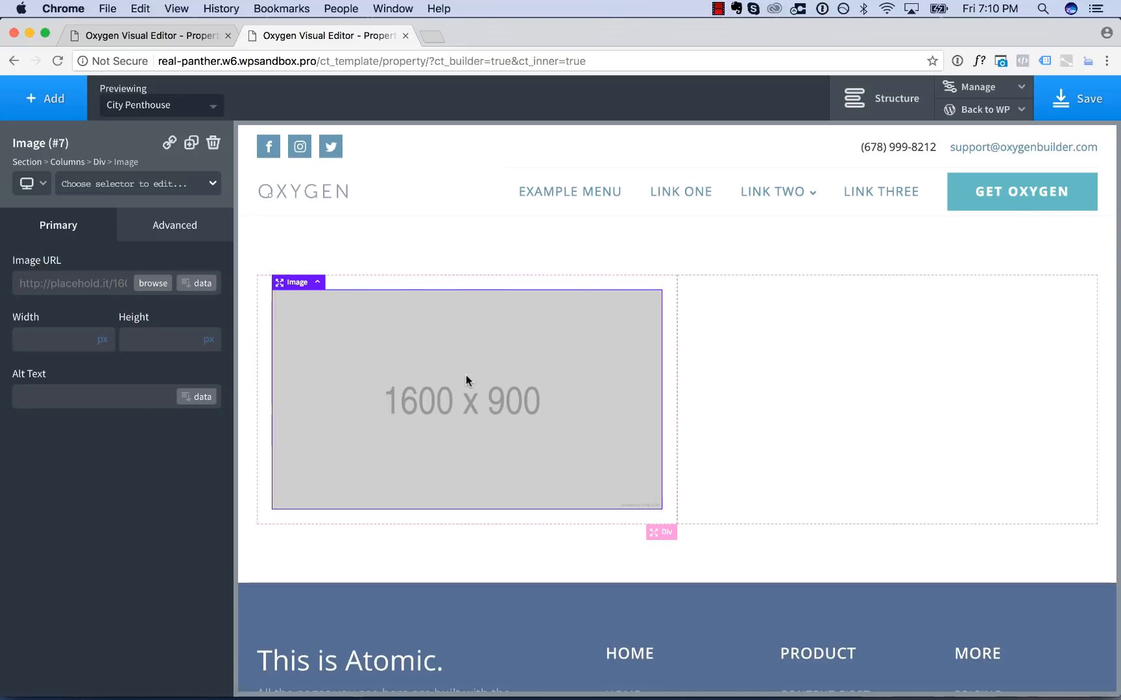
# - Set the image URL to dynamic data from the Photo Toolset Types field at Medium size
pyautogui.click(202, 285)
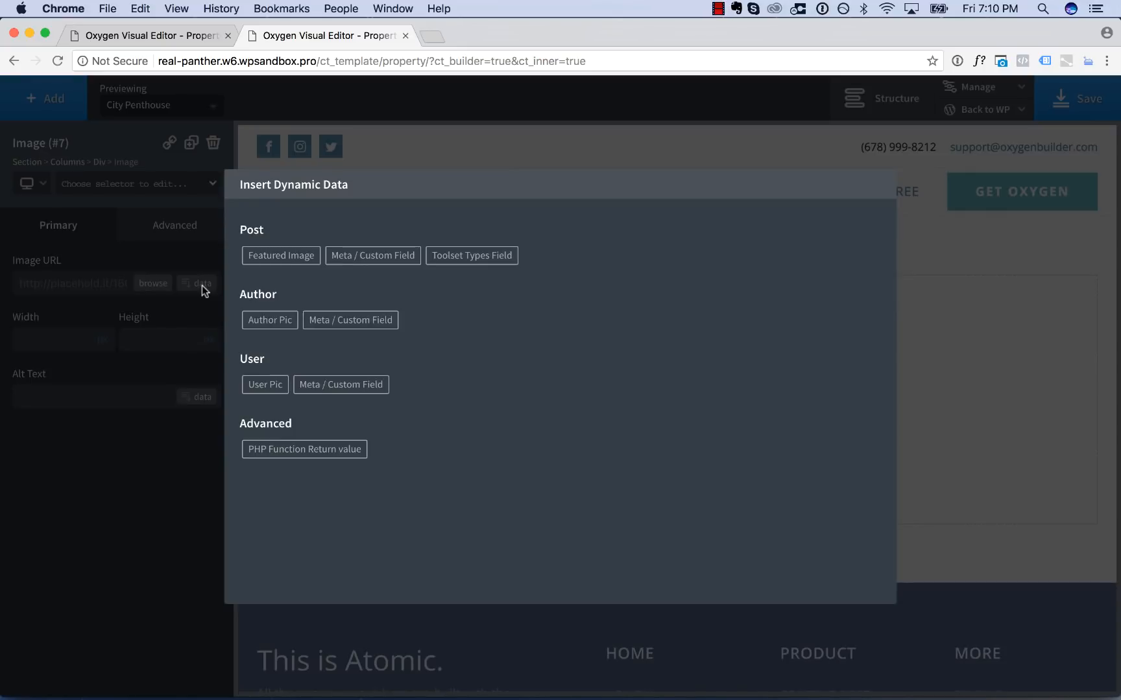
pyautogui.click(485, 254)
pyautogui.click(311, 253)
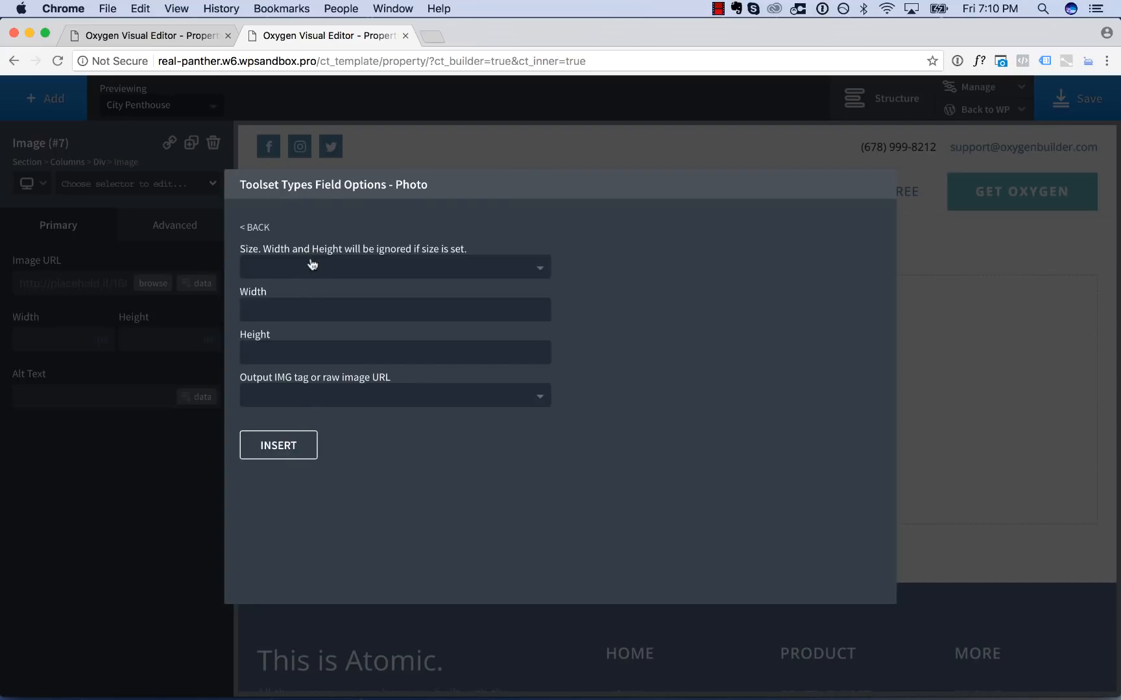
pyautogui.click(310, 267)
pyautogui.click(326, 271)
pyautogui.click(341, 269)
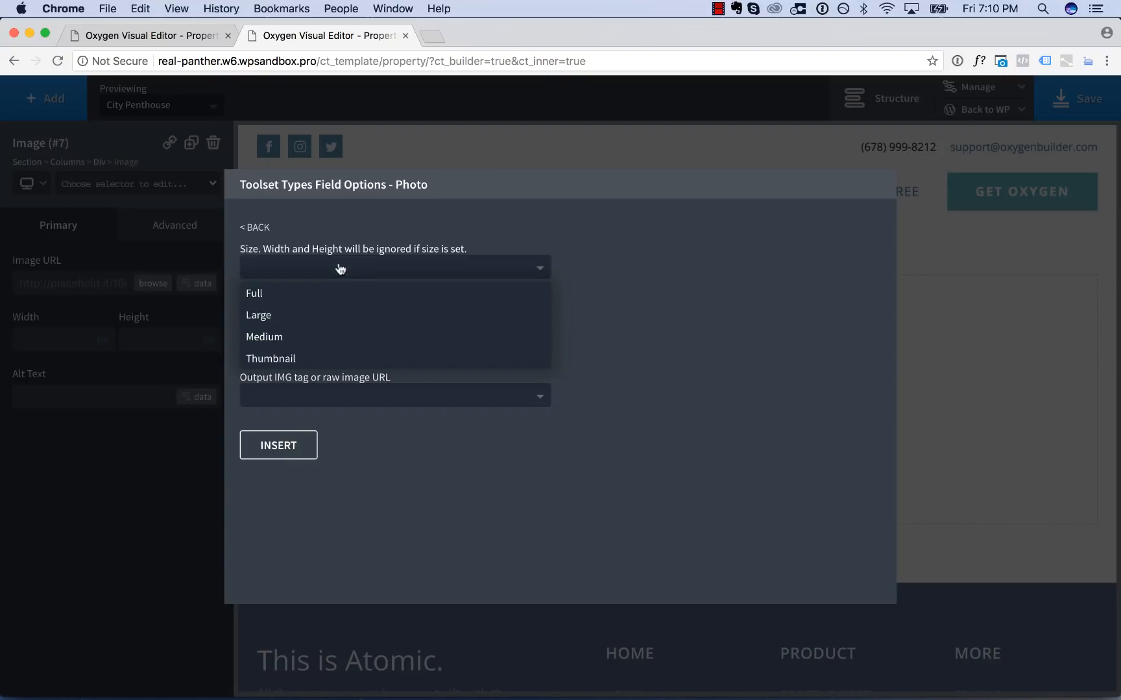
pyautogui.click(284, 337)
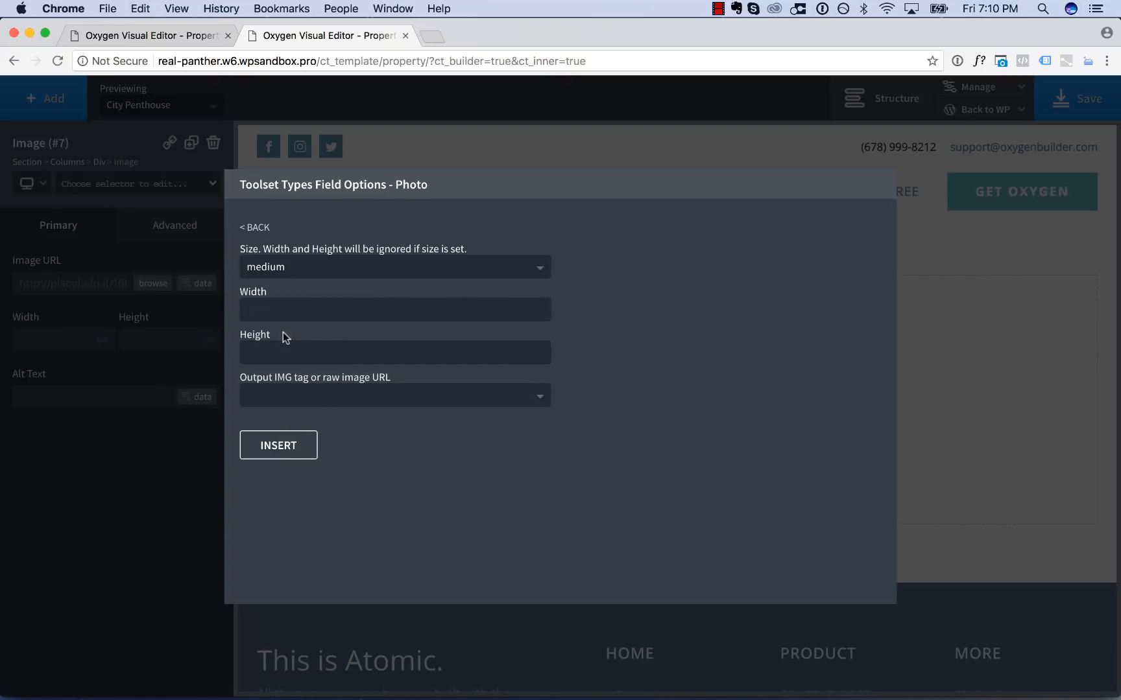
pyautogui.click(293, 446)
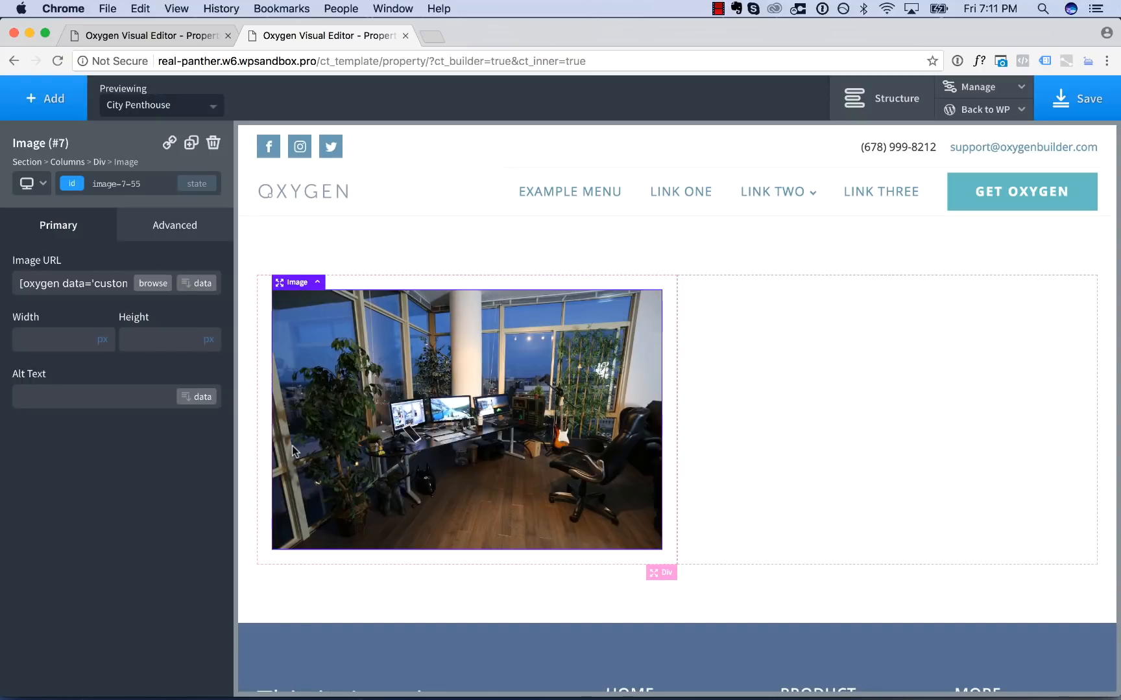
# - Add a heading element to the empty second column
pyautogui.click(736, 355)
pyautogui.click(45, 108)
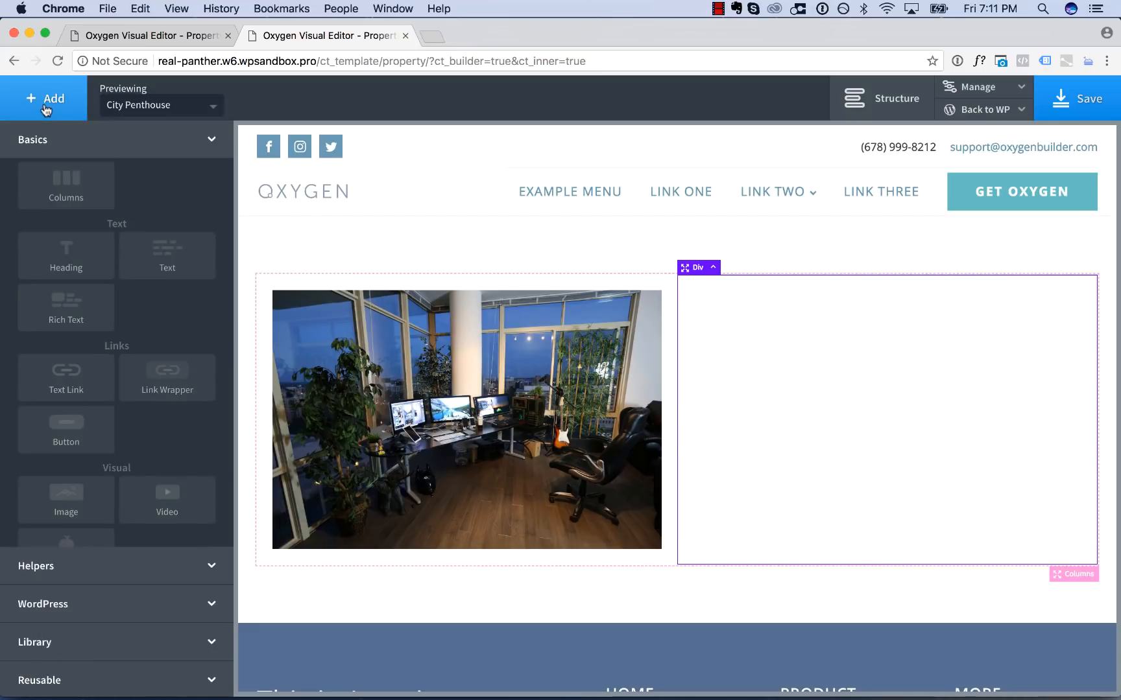
pyautogui.click(43, 255)
# - Replace the heading's placeholder text with the Address Toolset Types field and set its font size to 31 px
pyautogui.doubleClick(828, 363)
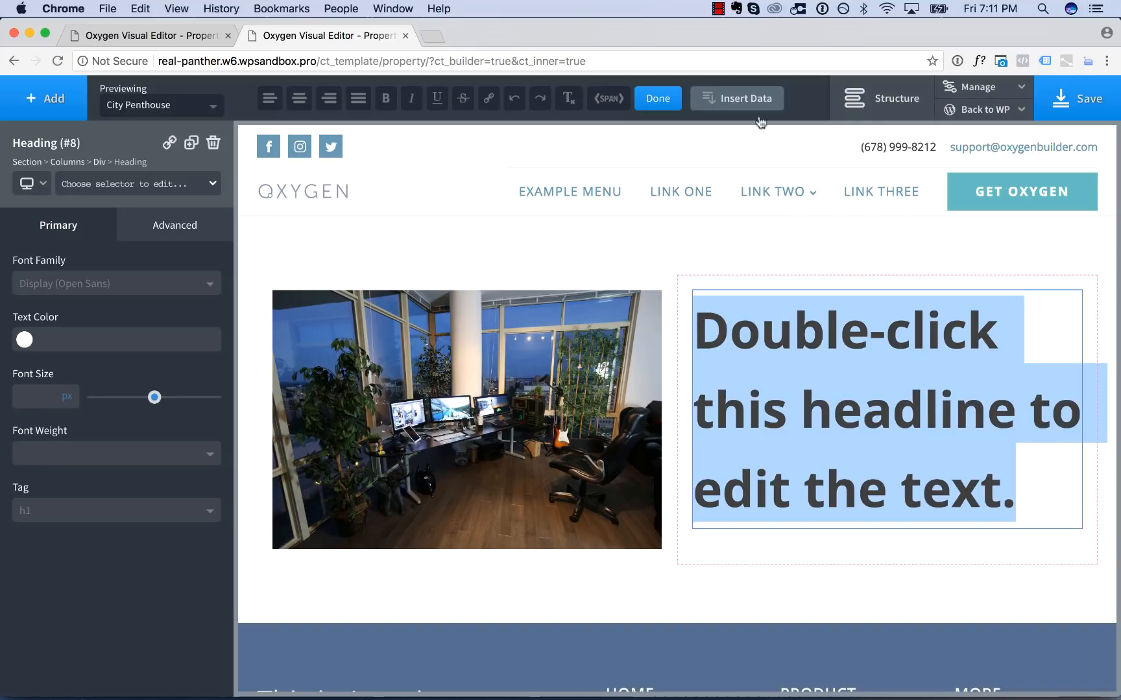
pyautogui.click(749, 98)
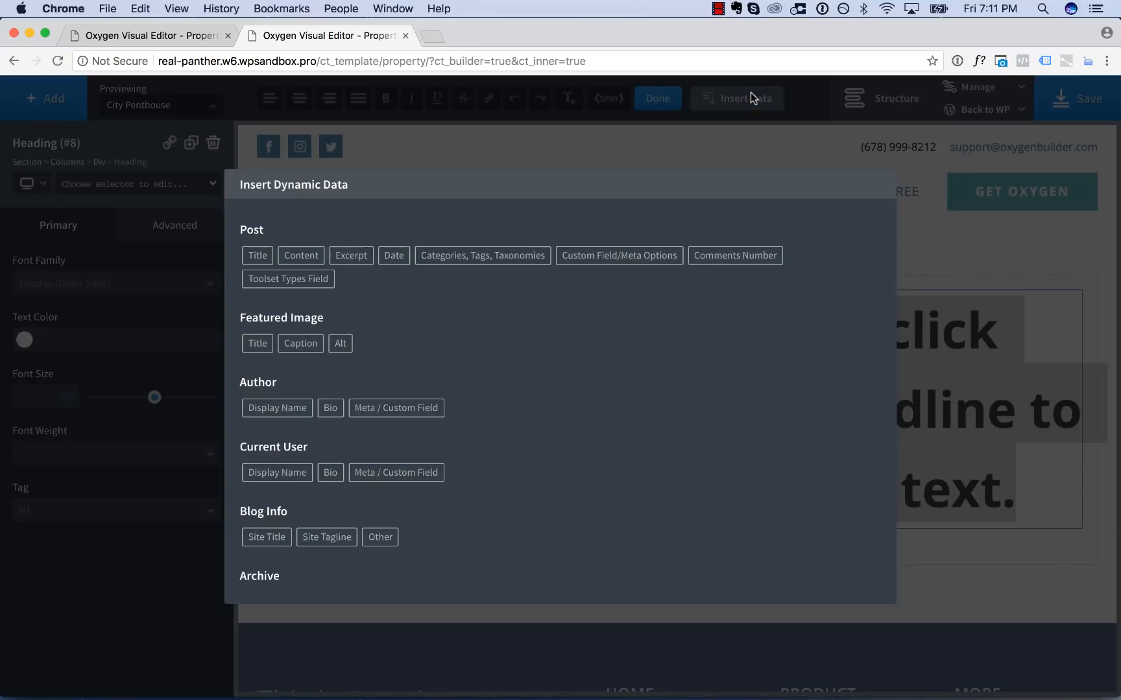
pyautogui.click(302, 279)
pyautogui.click(279, 271)
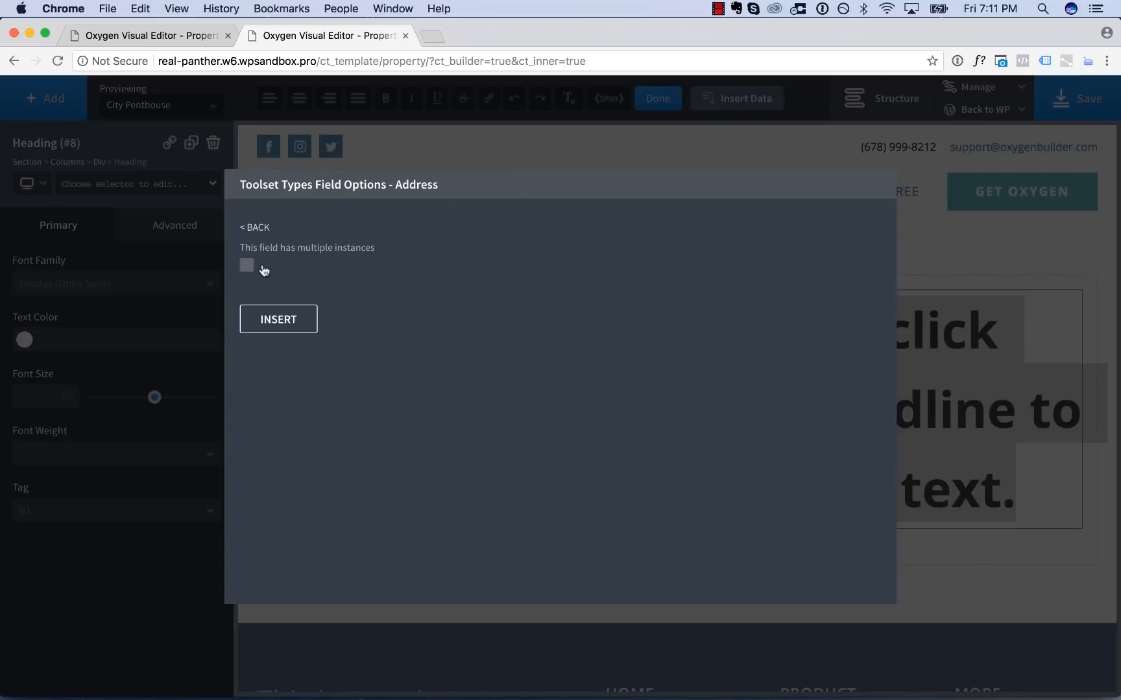
pyautogui.click(279, 319)
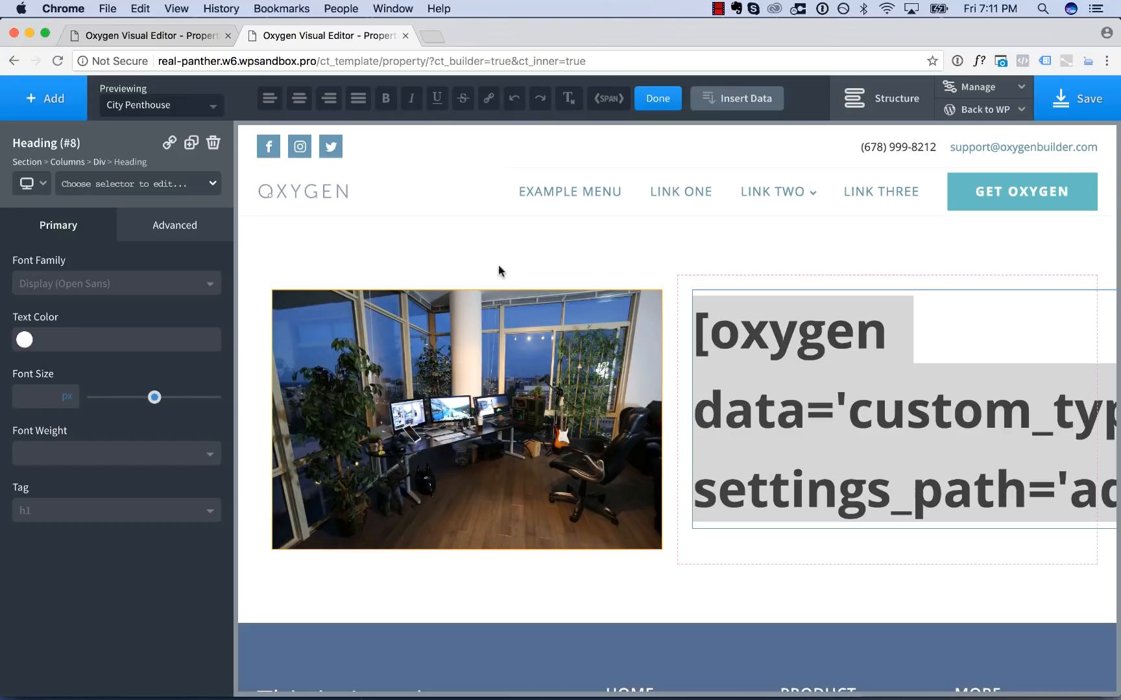
pyautogui.click(771, 279)
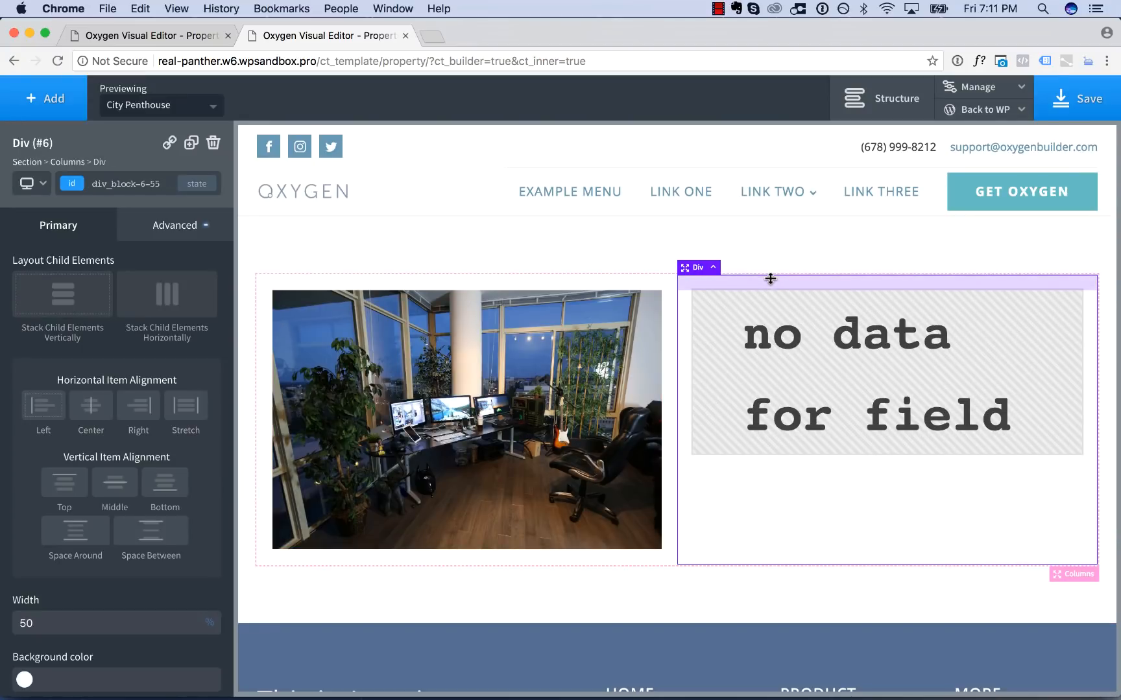
pyautogui.click(769, 372)
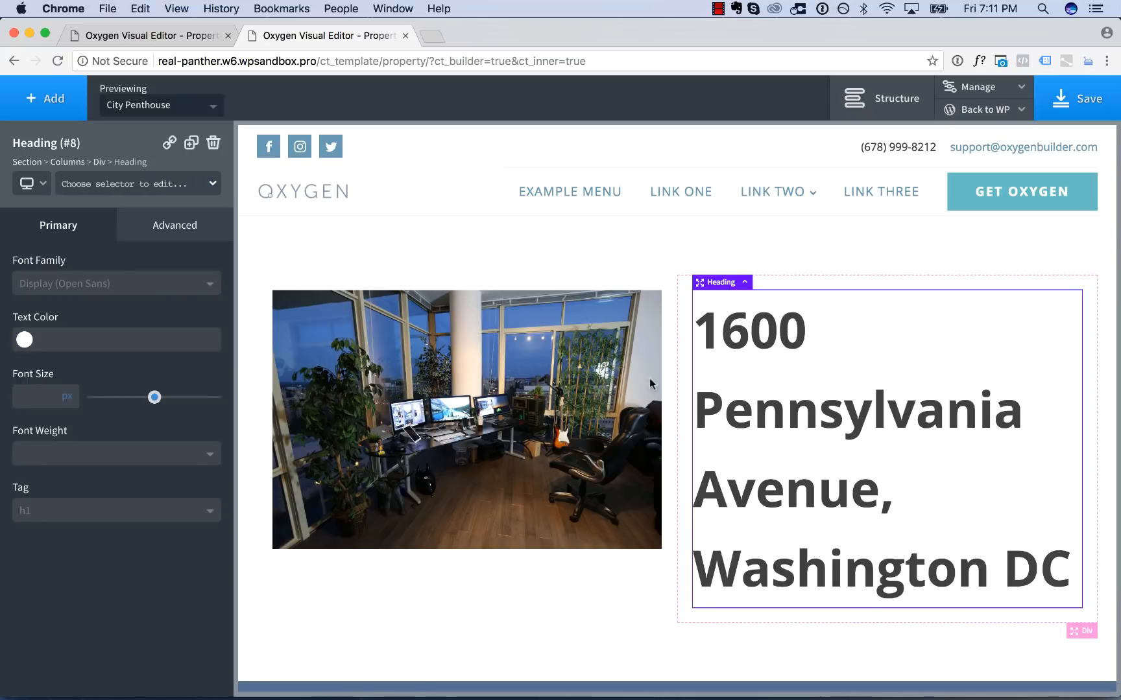
pyautogui.moveTo(154, 396); pyautogui.dragTo(131, 402)
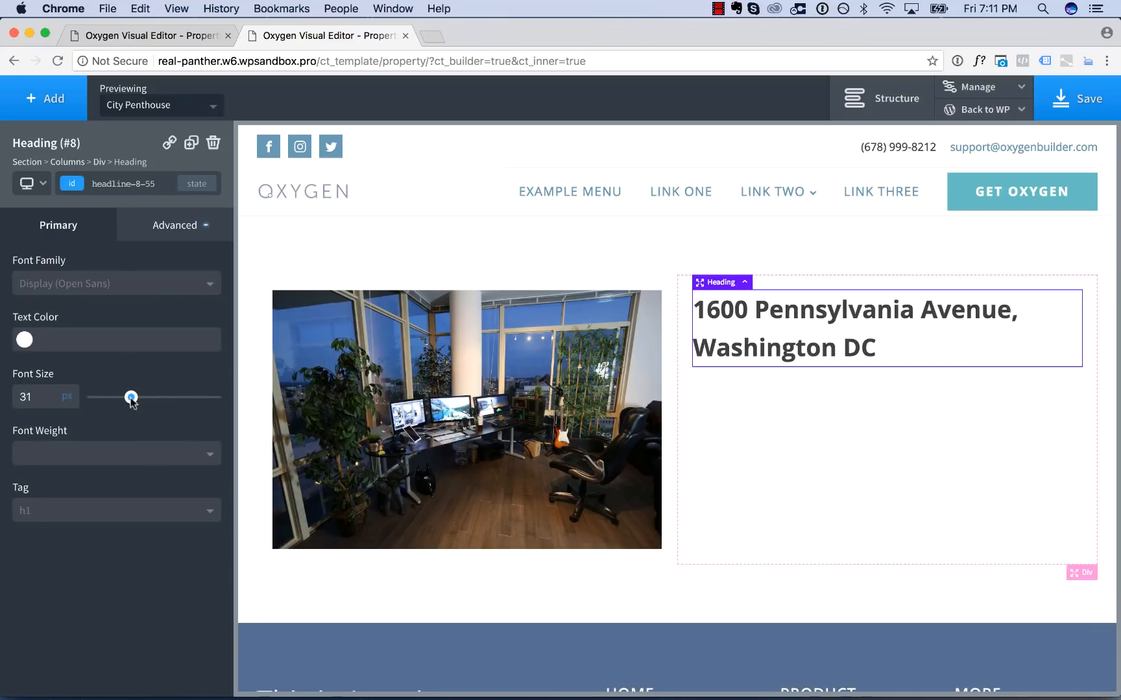
# - Add a text element below the heading and replace its placeholder with the Bedrooms Toolset Types field
pyautogui.click(45, 98)
pyautogui.click(167, 256)
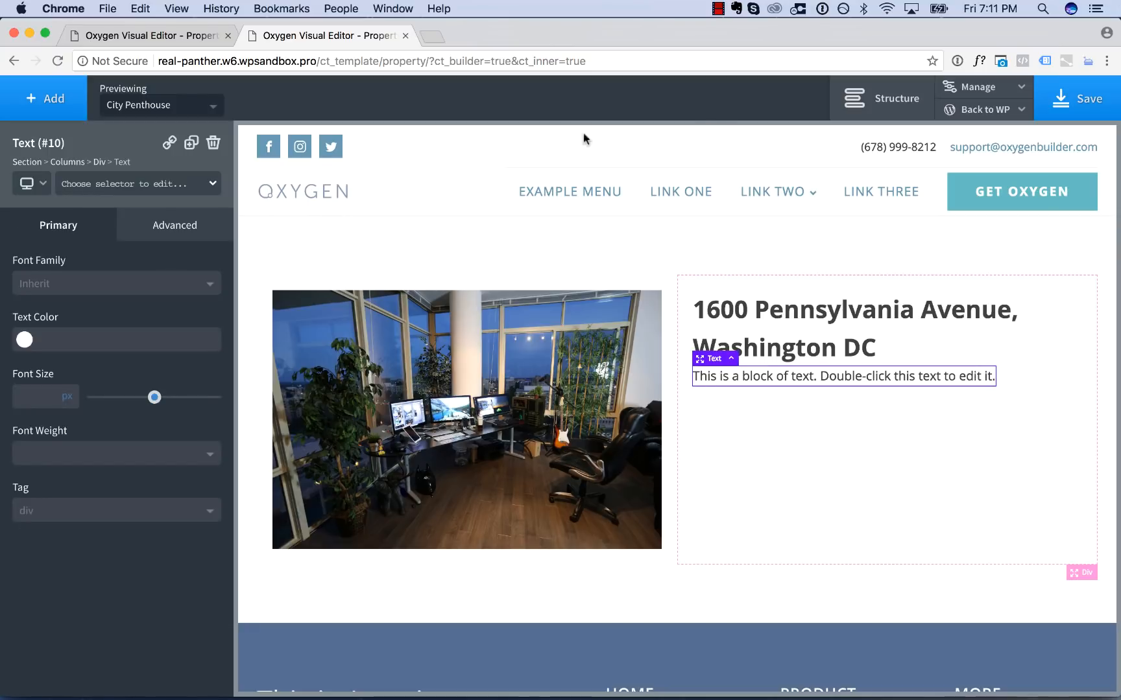
pyautogui.doubleClick(757, 381)
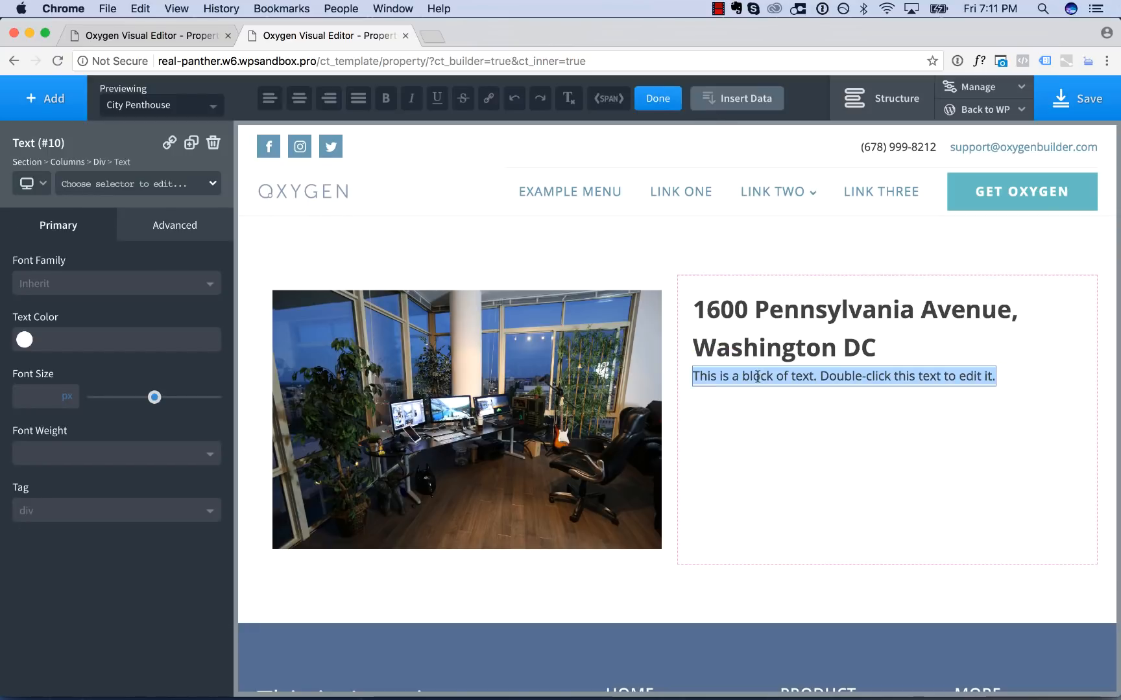
pyautogui.click(747, 102)
pyautogui.click(291, 279)
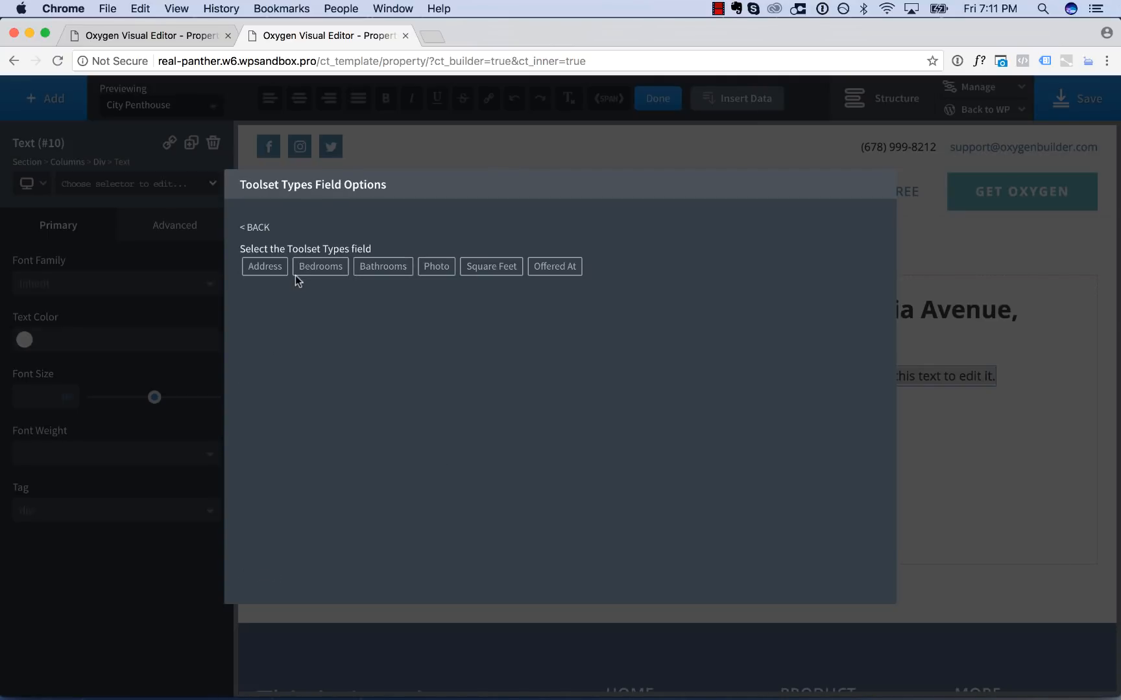
pyautogui.click(327, 267)
pyautogui.click(280, 405)
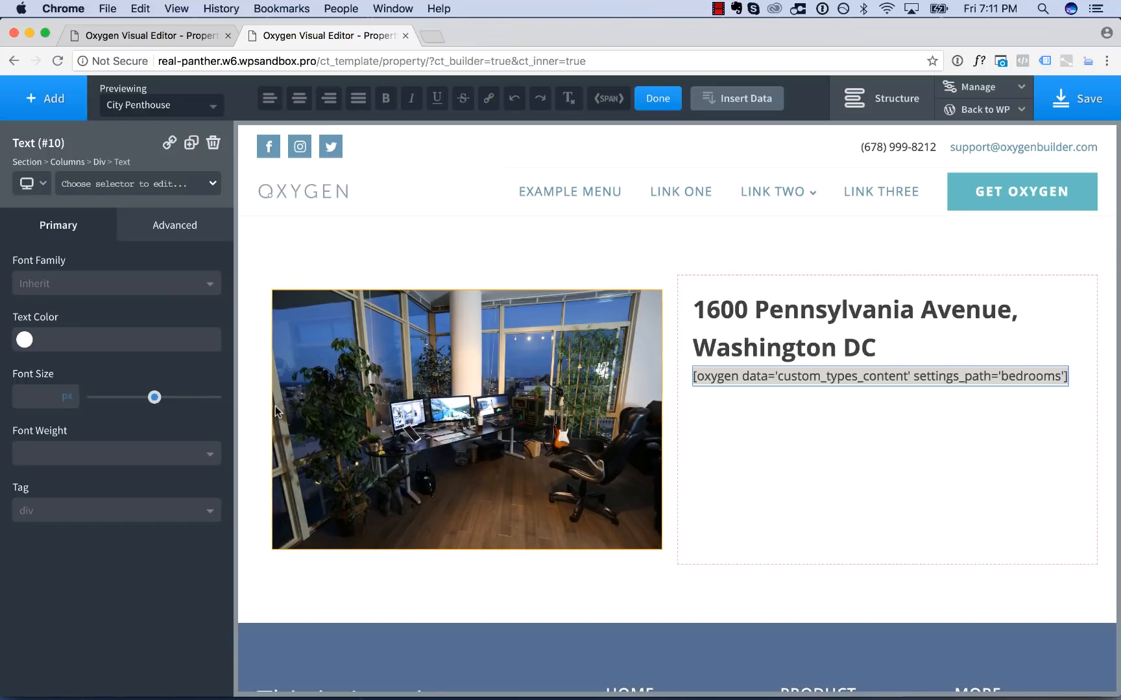
pyautogui.click(756, 449)
# - Add another text element in the second column and replace its placeholder with the Bathrooms Toolset Types field
pyautogui.click(34, 108)
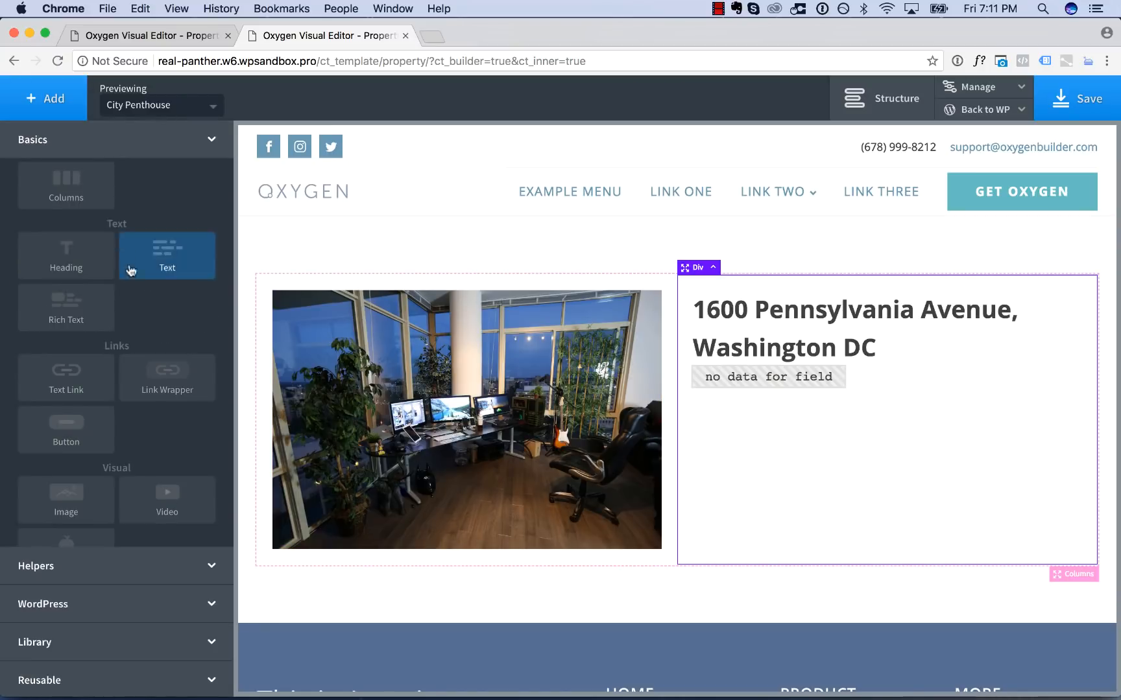
pyautogui.click(183, 259)
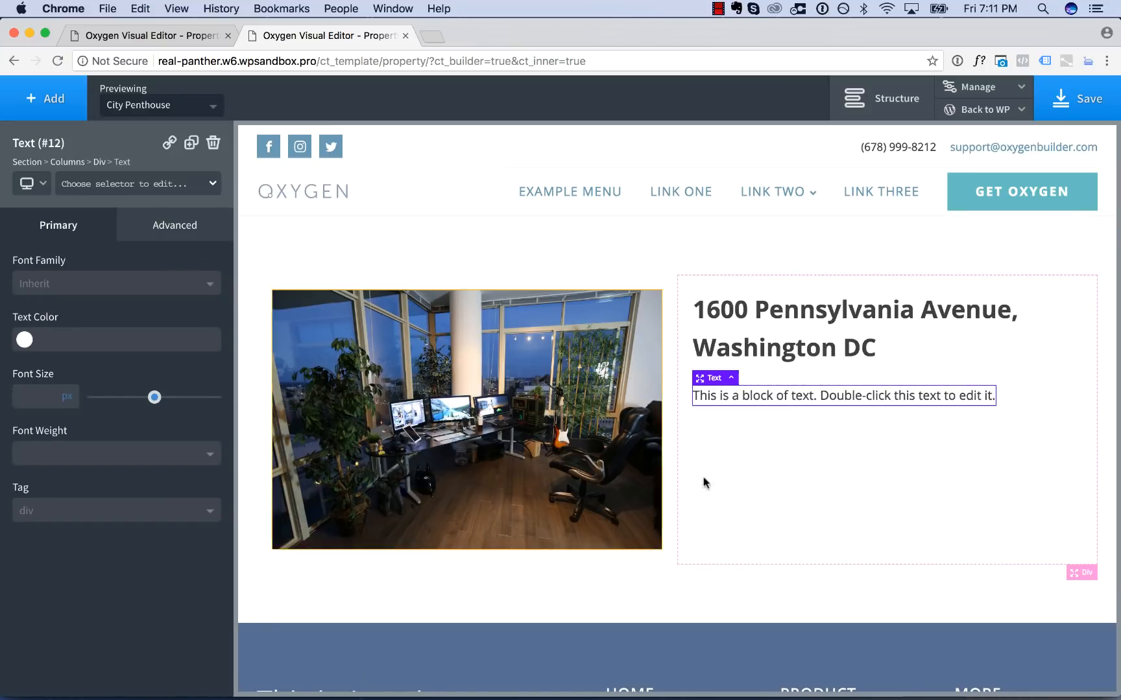
pyautogui.doubleClick(745, 398)
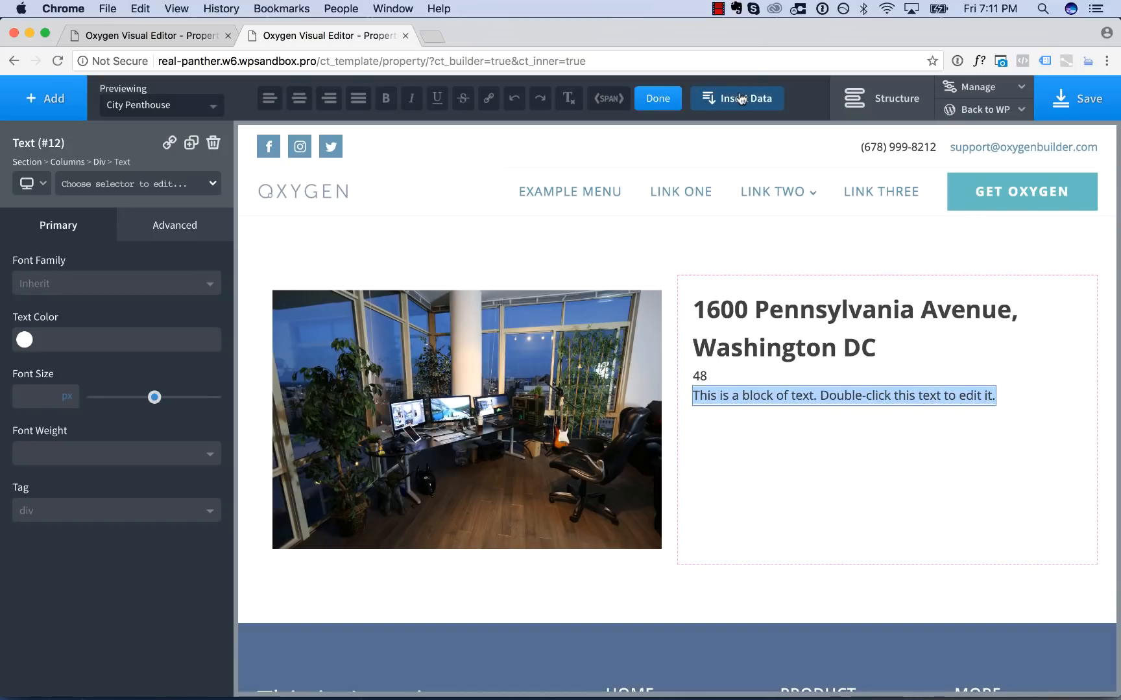
pyautogui.click(741, 98)
pyautogui.click(315, 277)
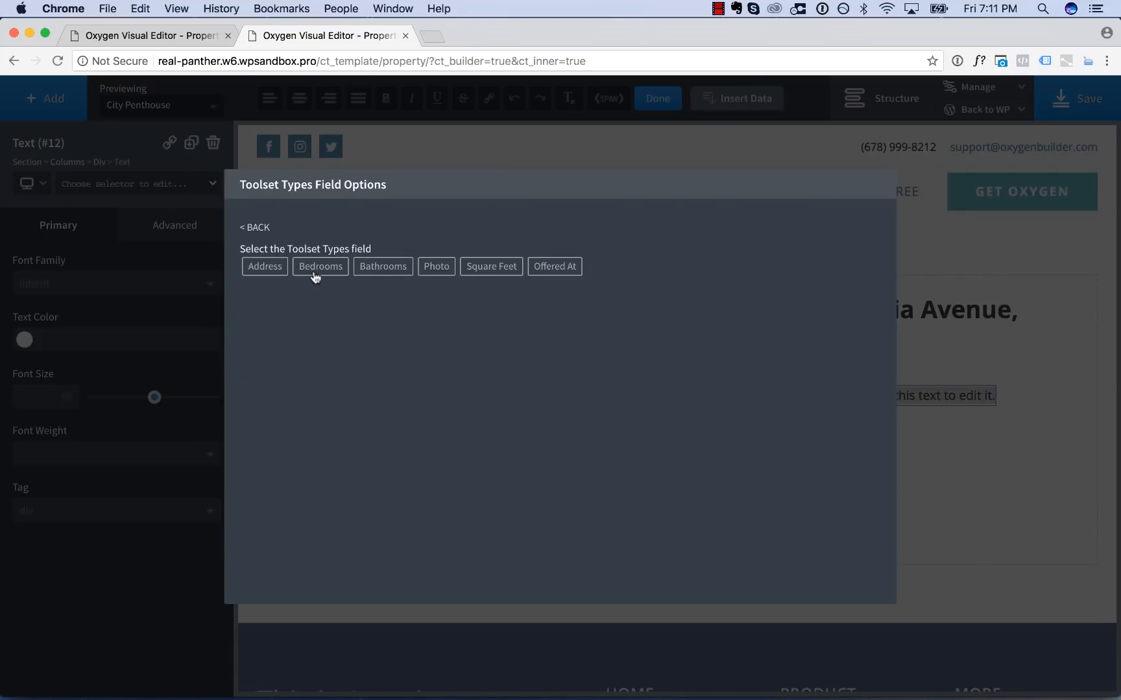
pyautogui.click(378, 272)
pyautogui.click(279, 414)
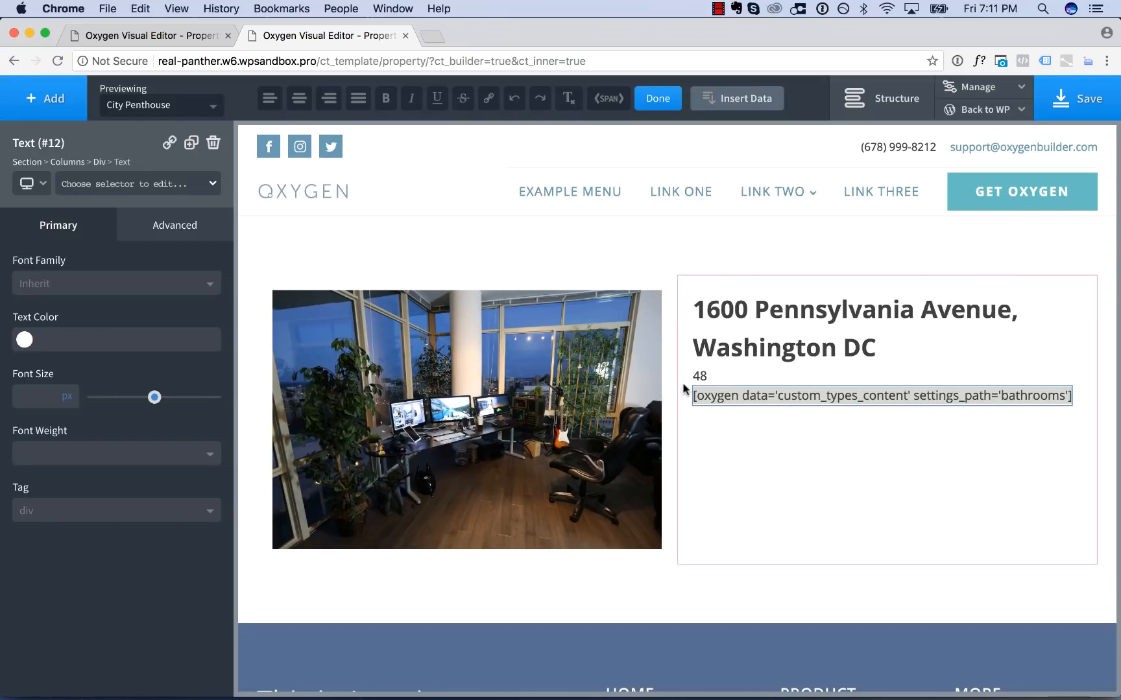
# - Prefix the bathrooms field with the label "Bathrooms:" and the bedrooms field above it with "Bedrooms:"
pyautogui.click(710, 393)
pyautogui.doubleClick(710, 397)
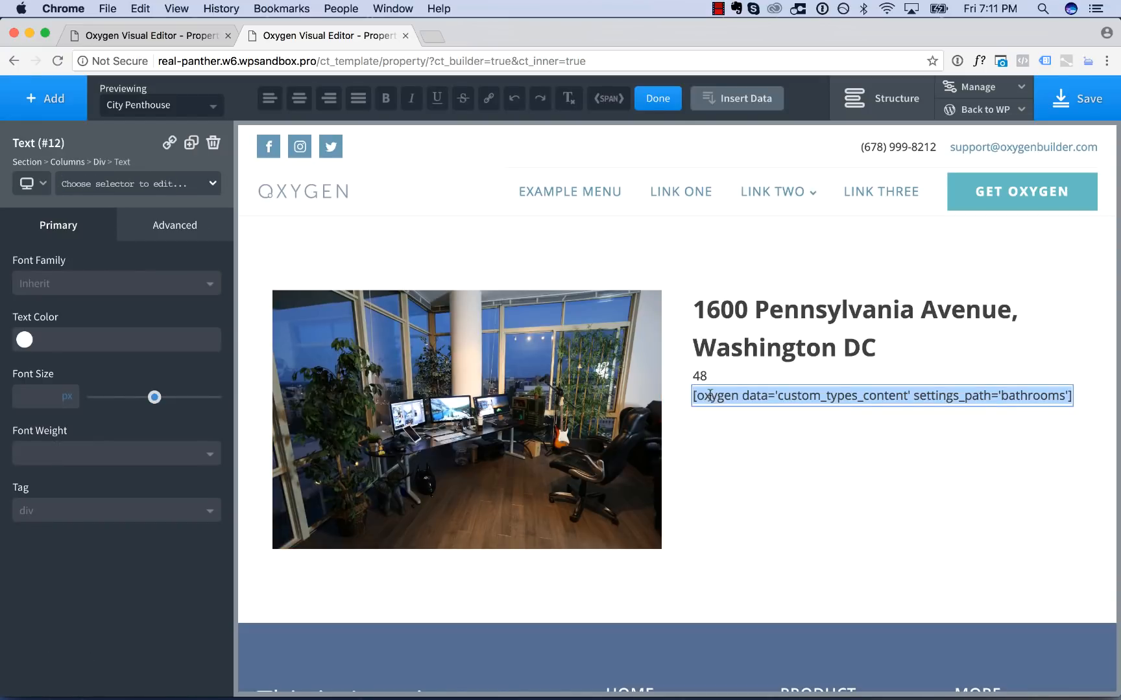
pyautogui.press('Left')
pyautogui.write('Bathrooms:')
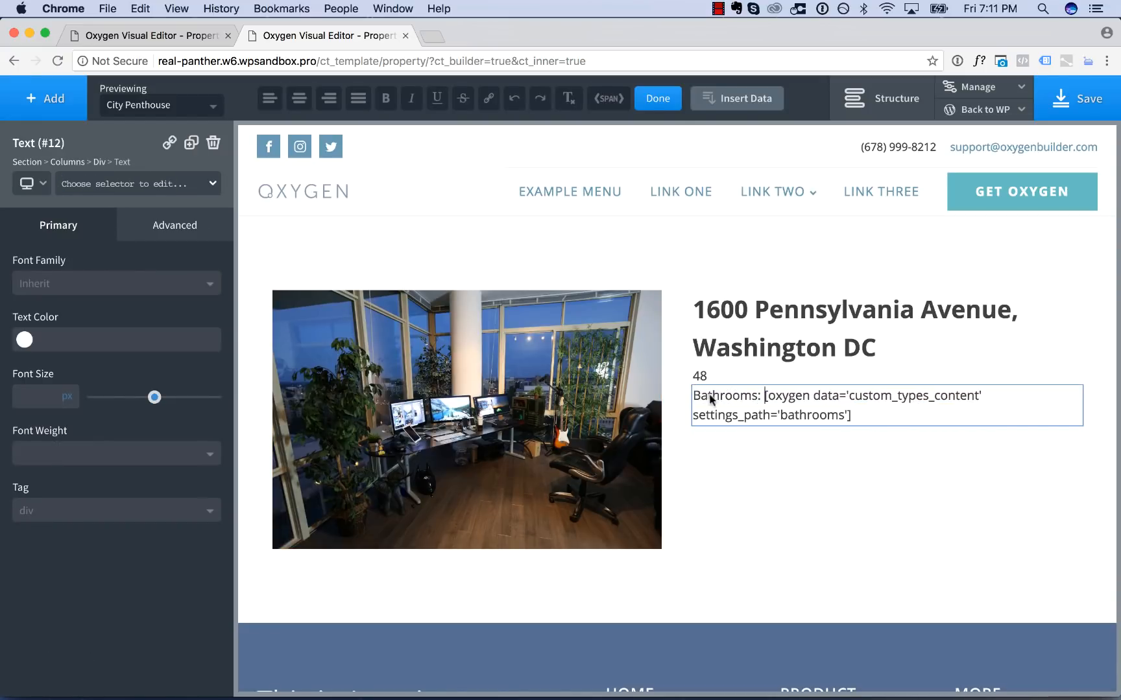
pyautogui.doubleClick(701, 375)
pyautogui.press('Left')
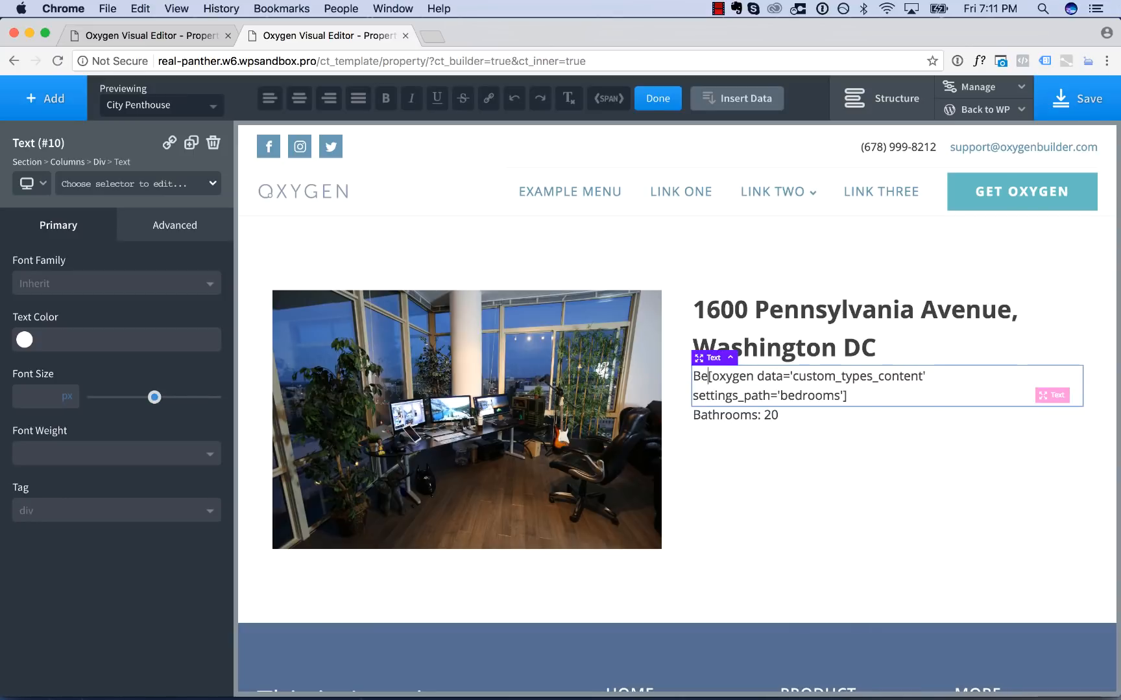
pyautogui.write('Bedrooms:')
pyautogui.click(762, 431)
# - Add space below the address heading and insert a text element reading "Offered at:" directly beneath it
pyautogui.click(814, 363)
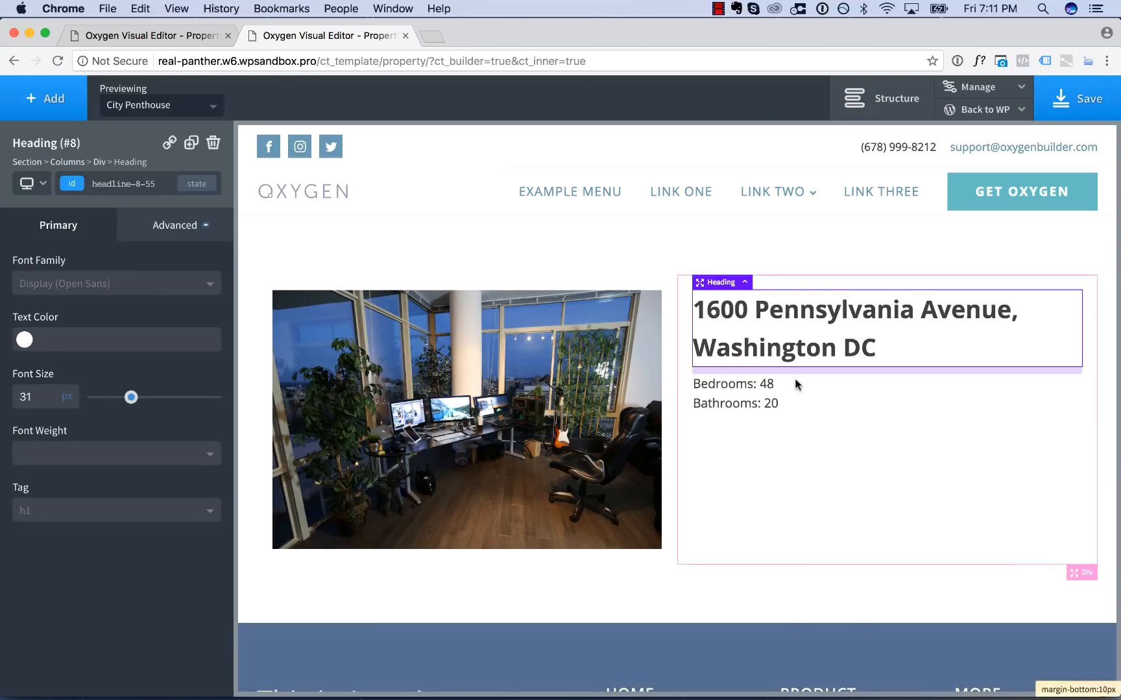
pyautogui.click(45, 99)
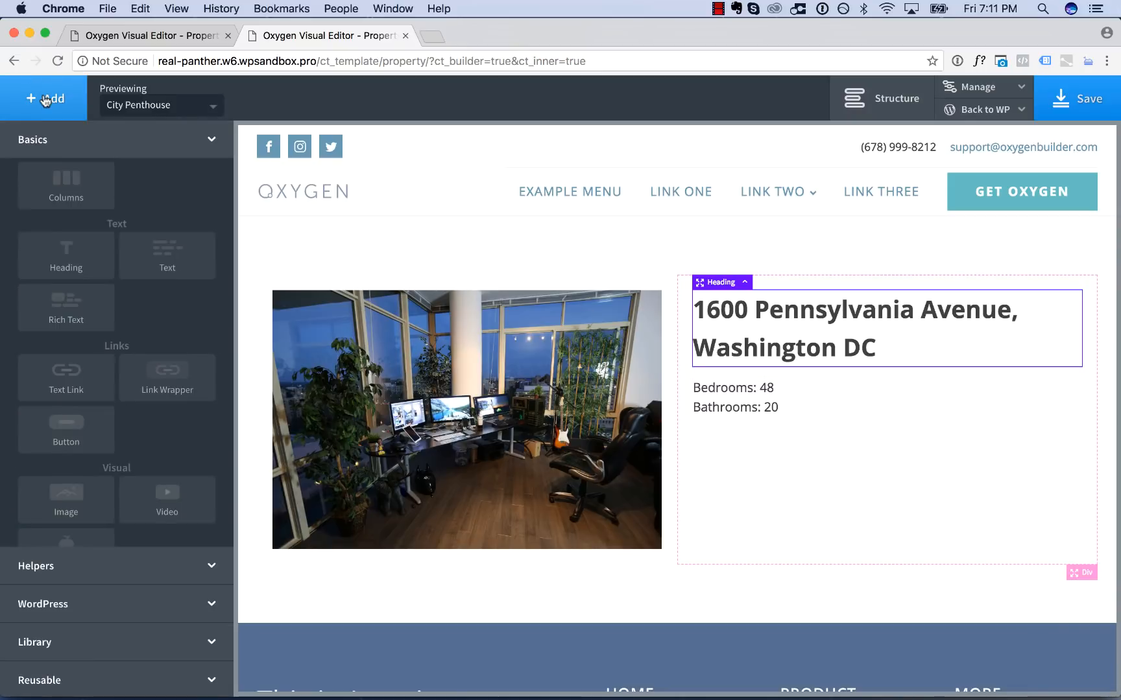
pyautogui.click(151, 253)
pyautogui.doubleClick(794, 393)
pyautogui.write('Offered at:')
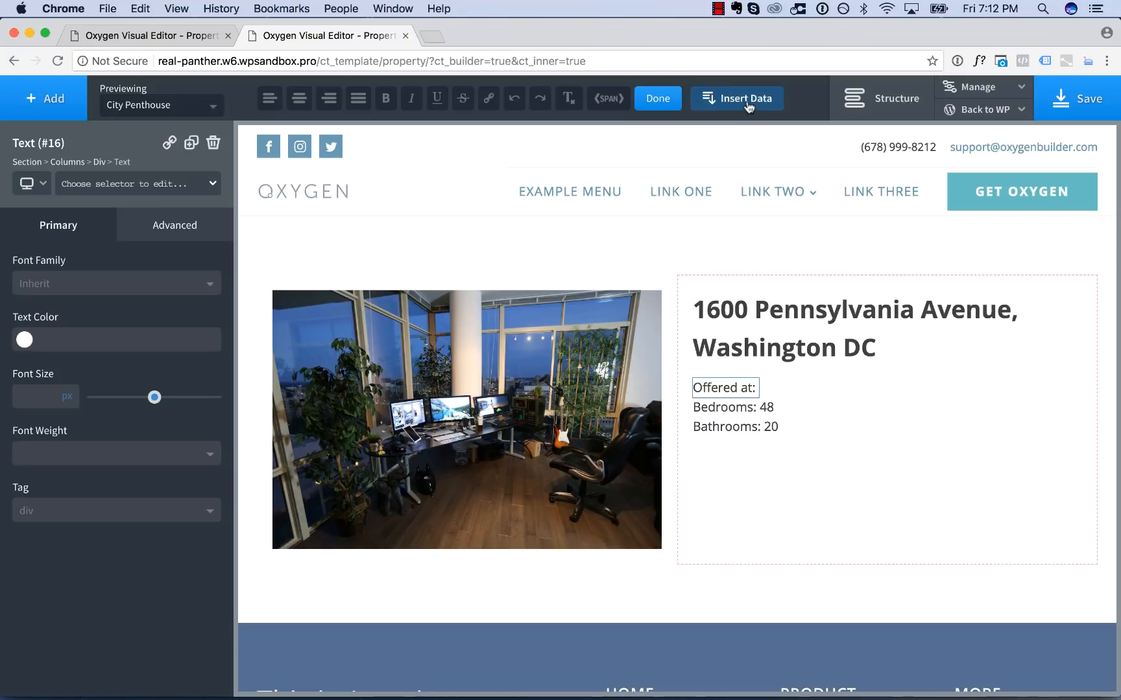
# - Insert the Offered At Toolset Types field as dynamic data after the "Offered at:" label
pyautogui.click(747, 100)
pyautogui.click(305, 280)
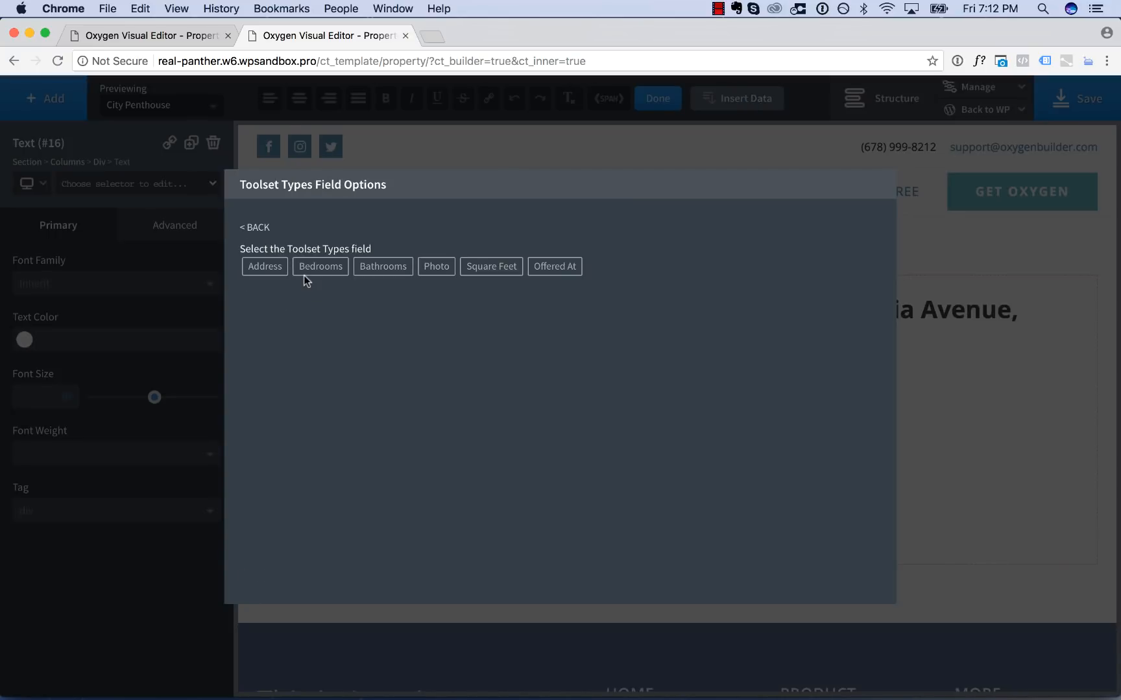
pyautogui.click(552, 270)
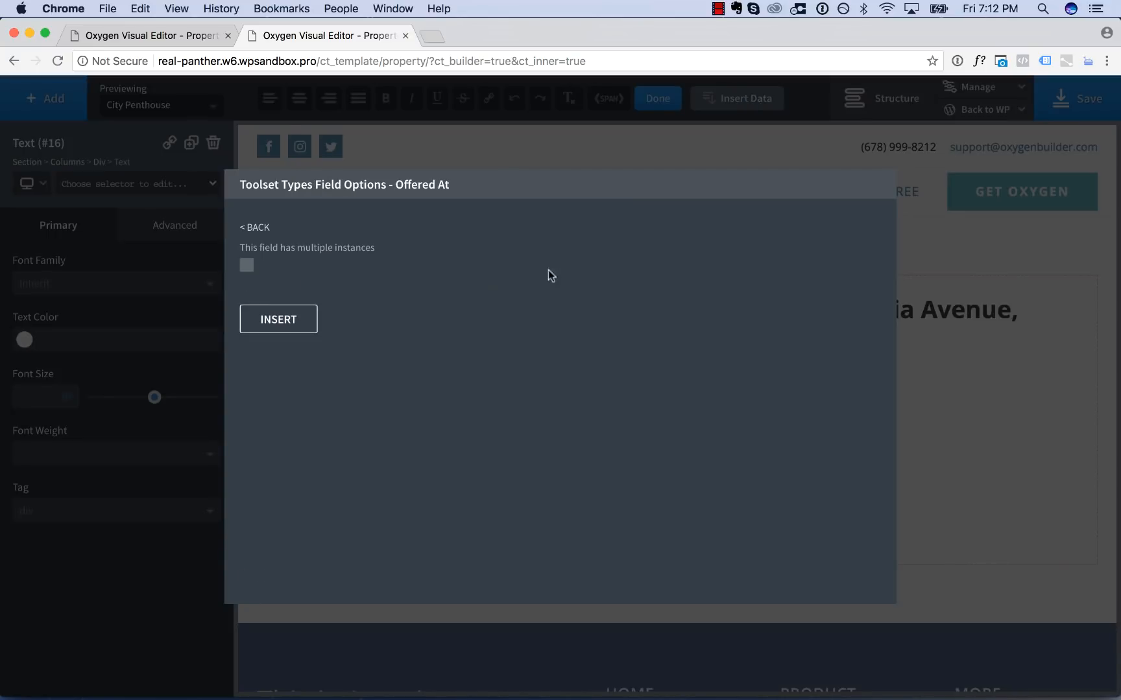
pyautogui.click(279, 319)
pyautogui.click(822, 503)
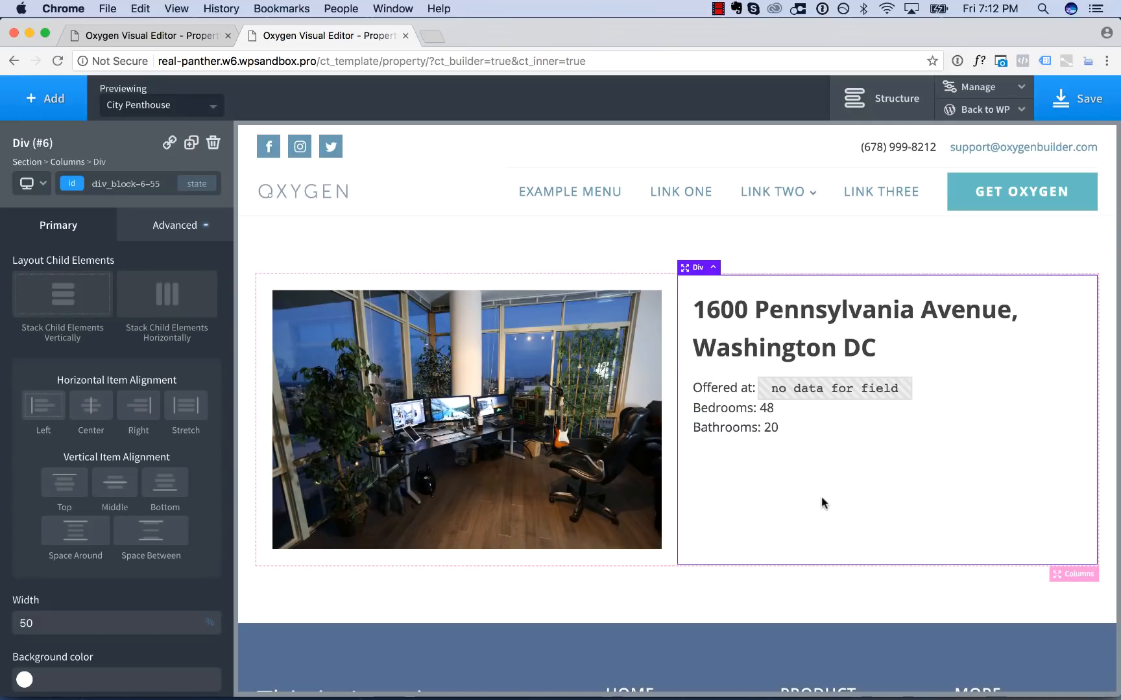
# - Set the "Offered at" text to a 24 px font size with space below it, and save the template
pyautogui.click(766, 387)
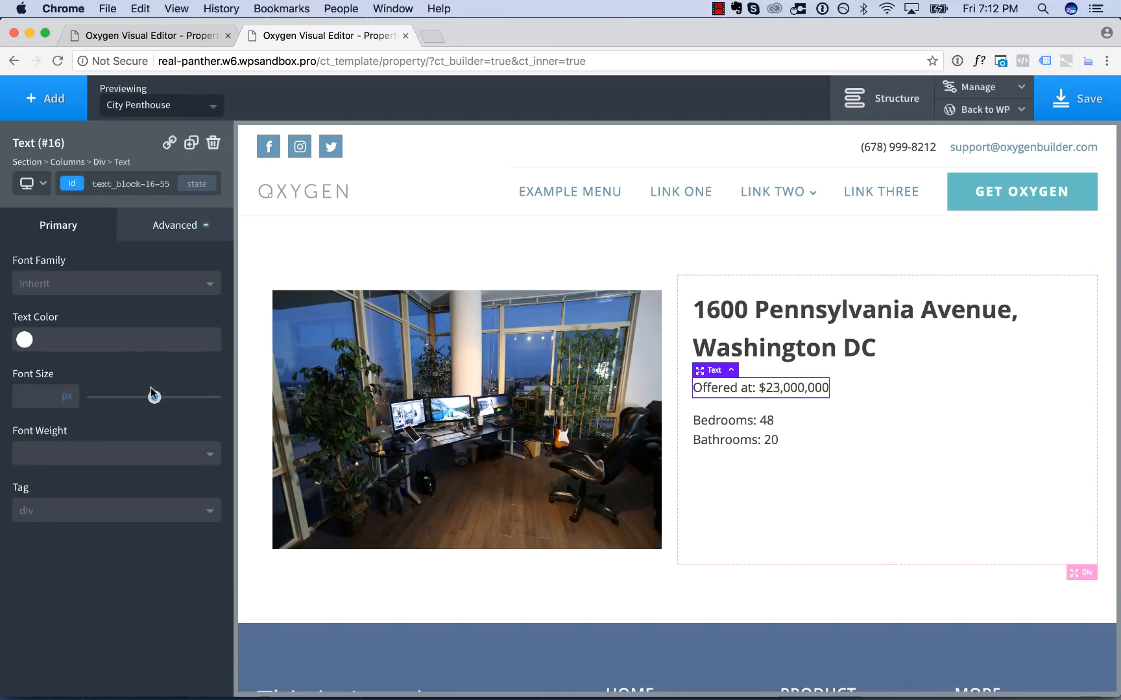
pyautogui.moveTo(154, 397); pyautogui.dragTo(123, 402)
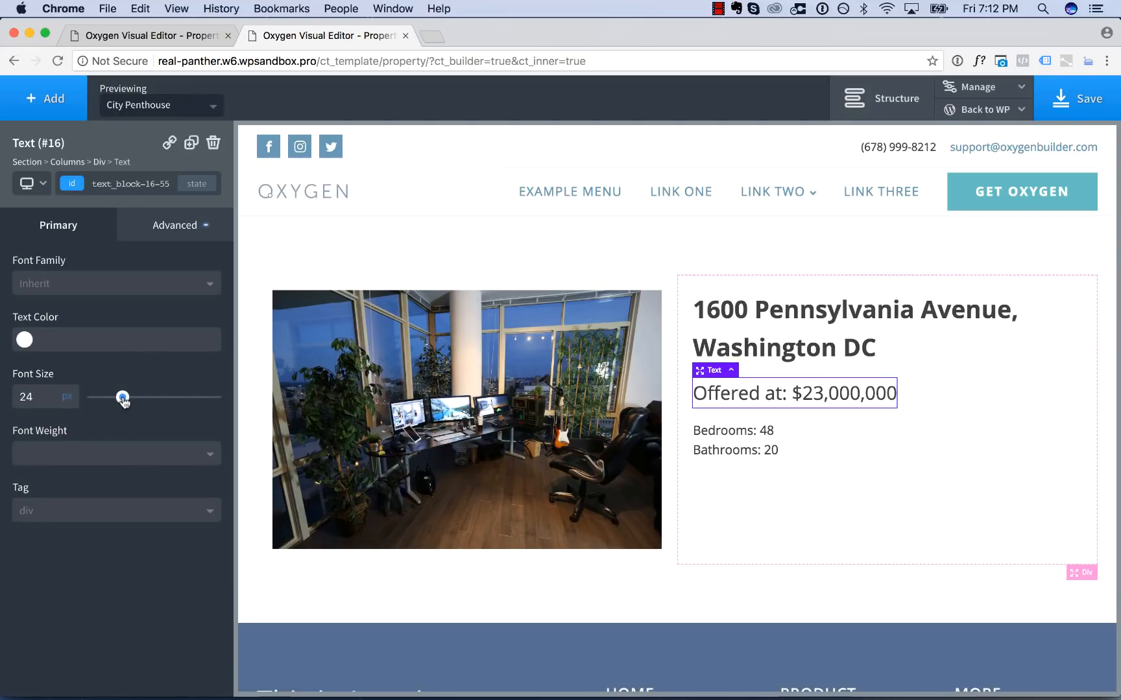
pyautogui.click(886, 526)
pyautogui.click(1084, 115)
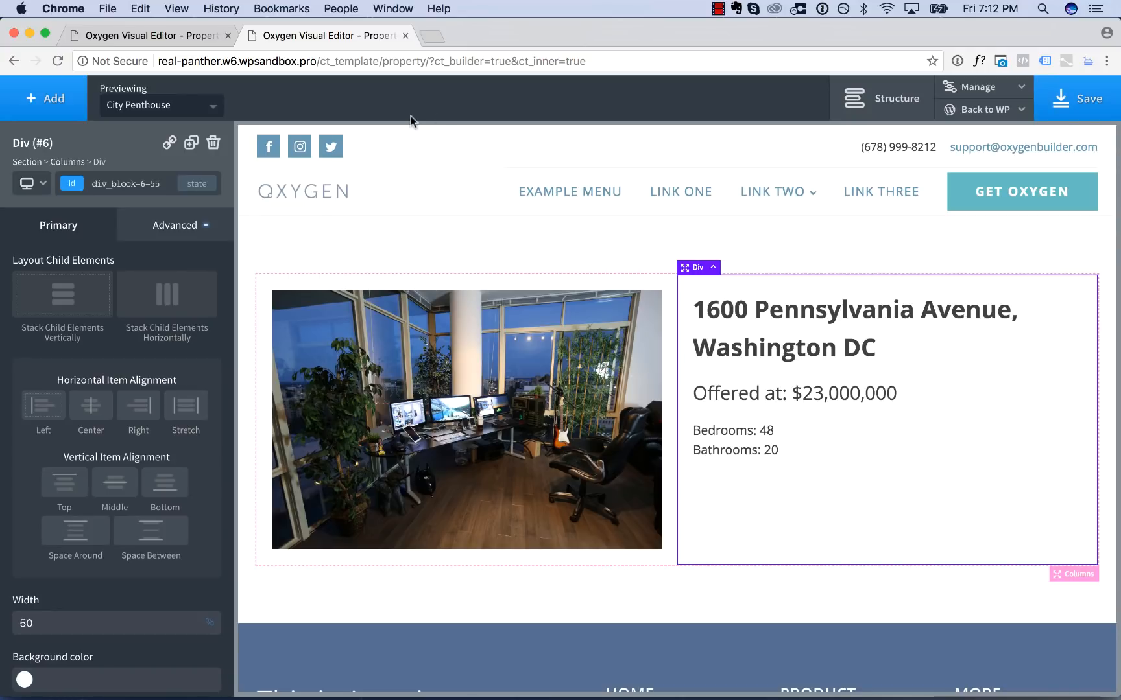
# - Preview the template with the Waterfront Mansion property and save the template
pyautogui.click(145, 110)
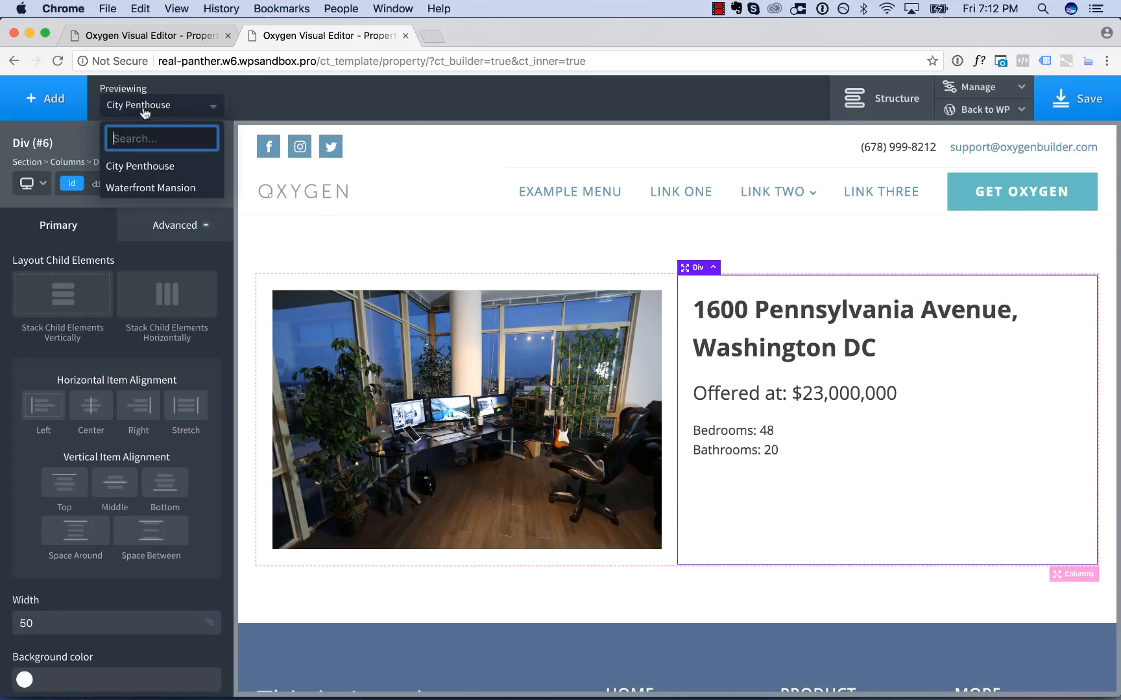
pyautogui.click(148, 188)
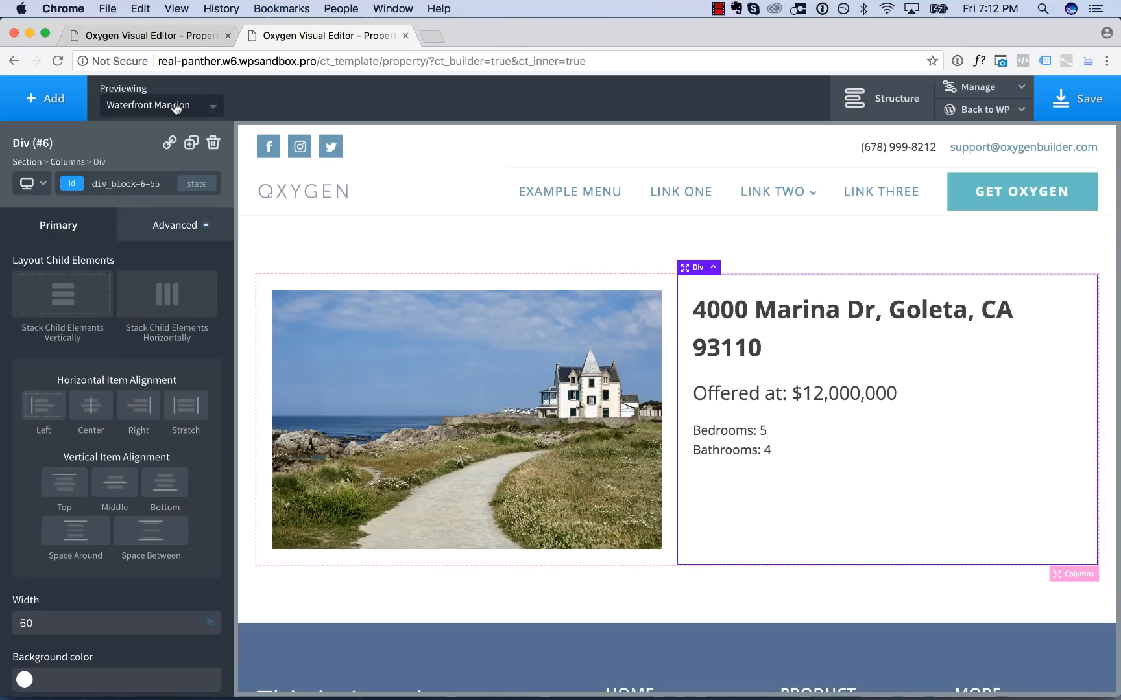
pyautogui.click(978, 111)
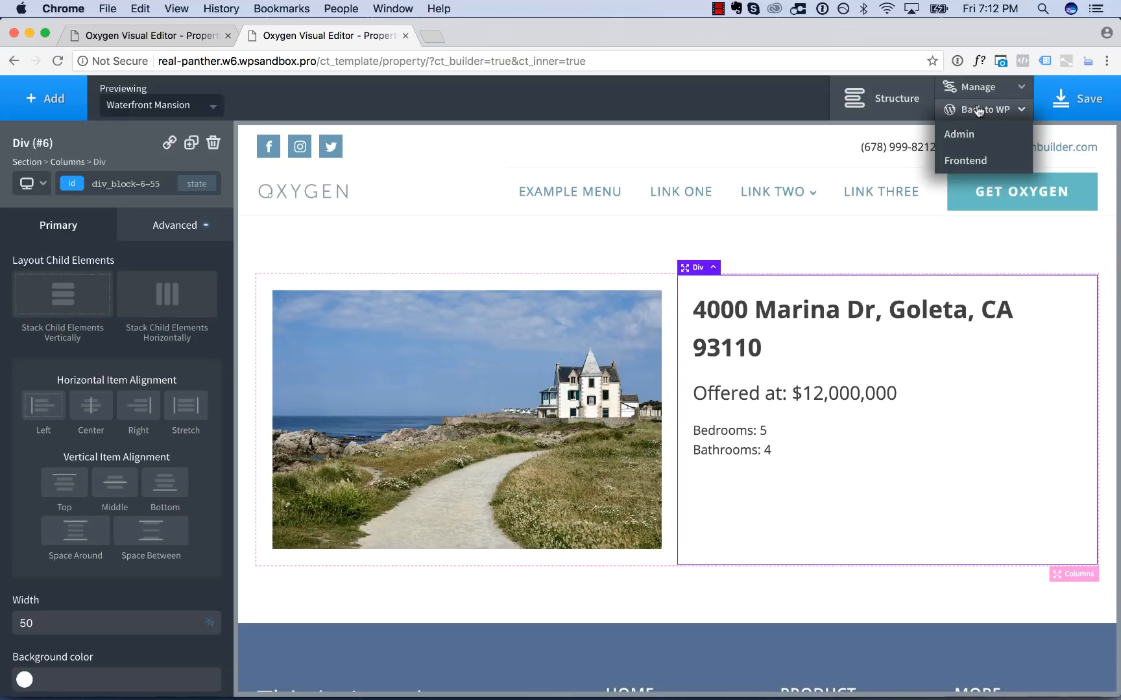
pyautogui.click(1010, 108)
pyautogui.click(1082, 103)
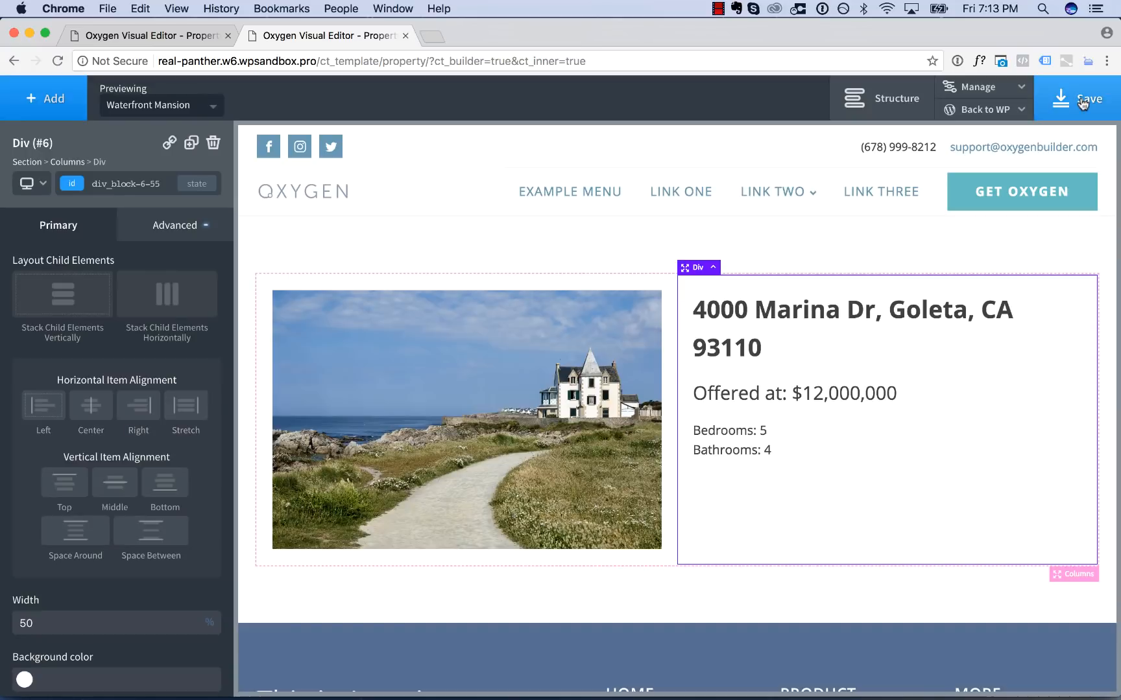
# - Return to the WordPress admin and open the Property Search Toolset view to examine its content selection and search settings
pyautogui.click(998, 110)
pyautogui.click(961, 136)
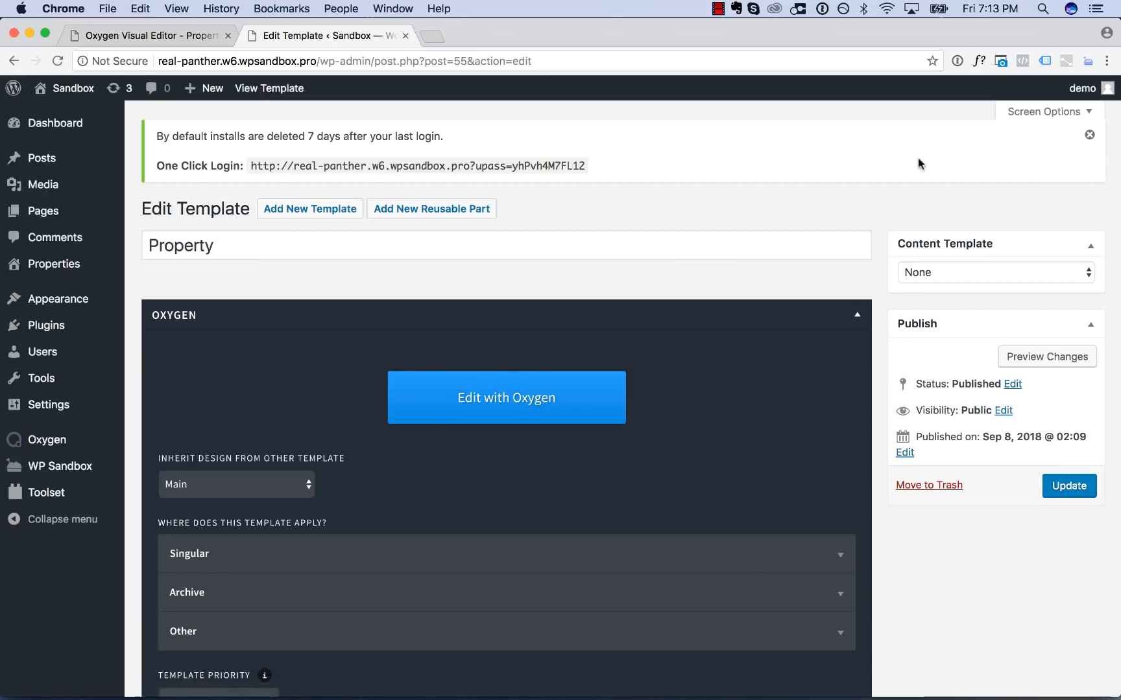
pyautogui.moveTo(69, 495)
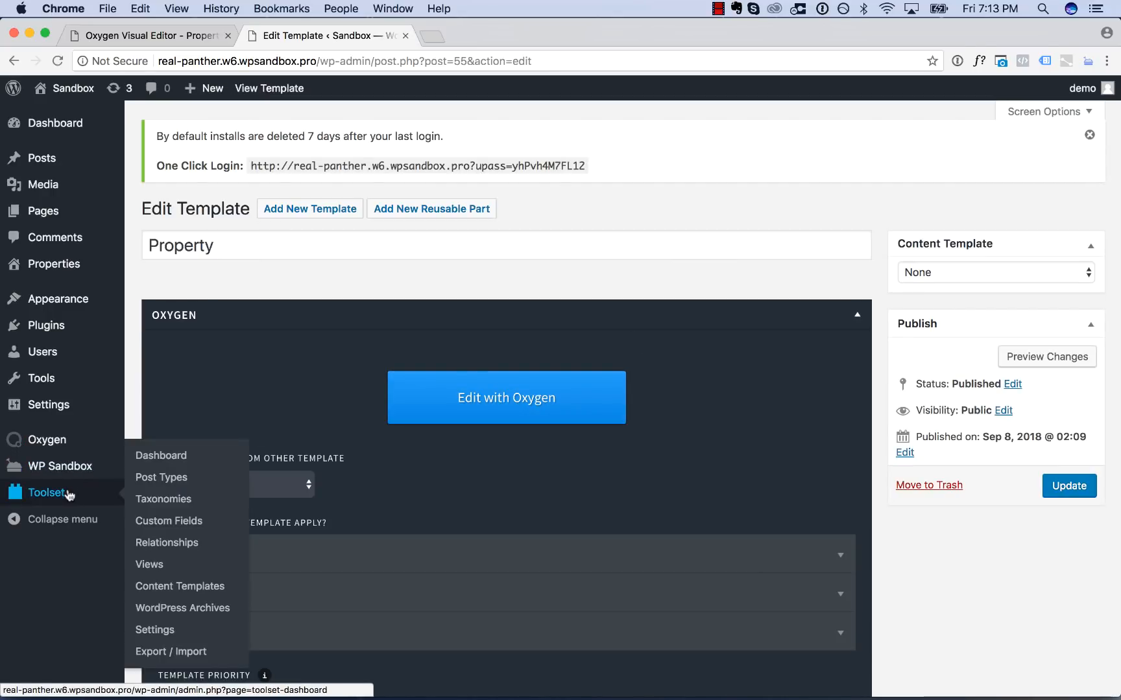
pyautogui.click(160, 564)
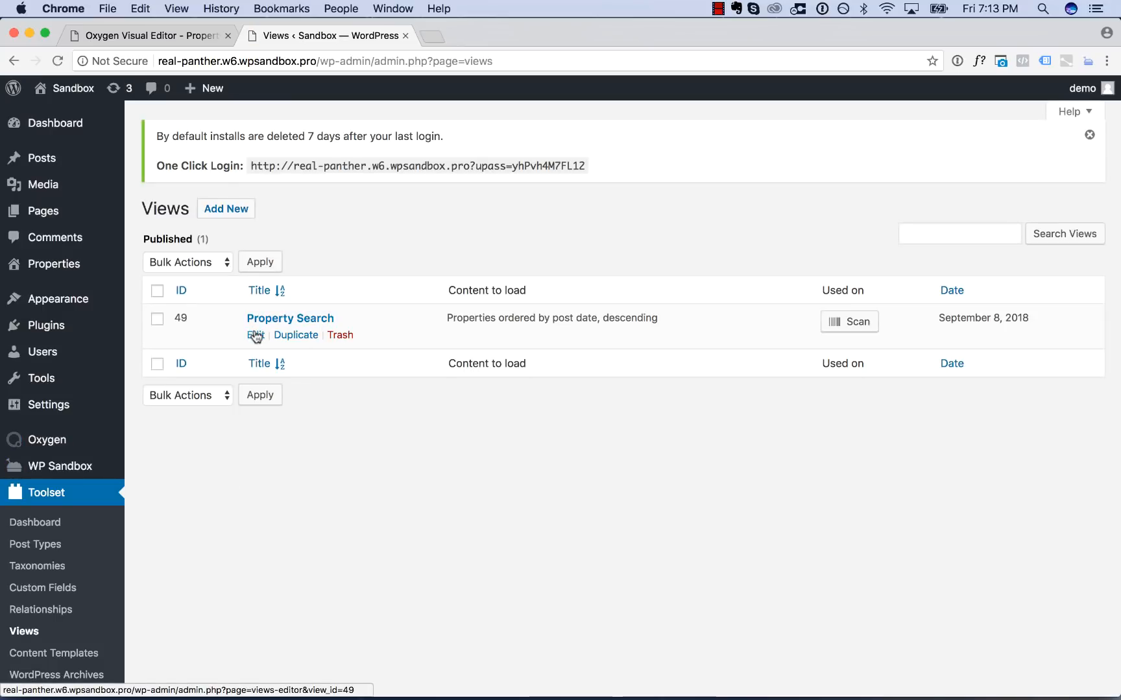
pyautogui.click(256, 336)
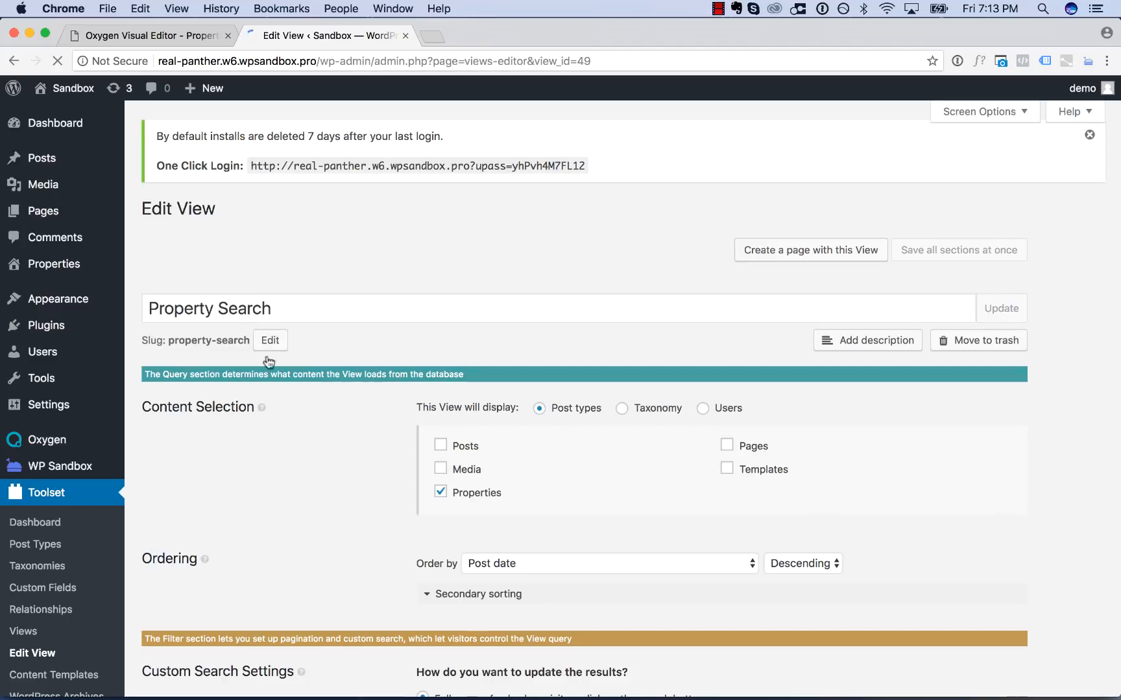
pyautogui.scroll(-6, 297, 437)
pyautogui.scroll(-8, 299, 436)
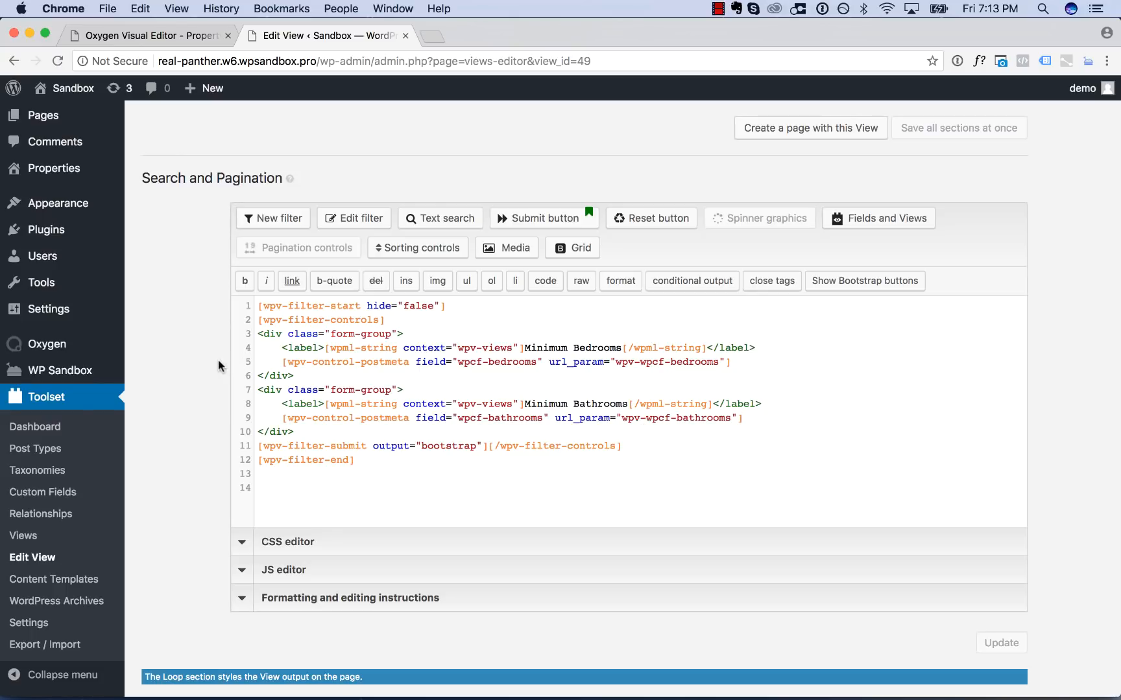
pyautogui.scroll(5, 108, 340)
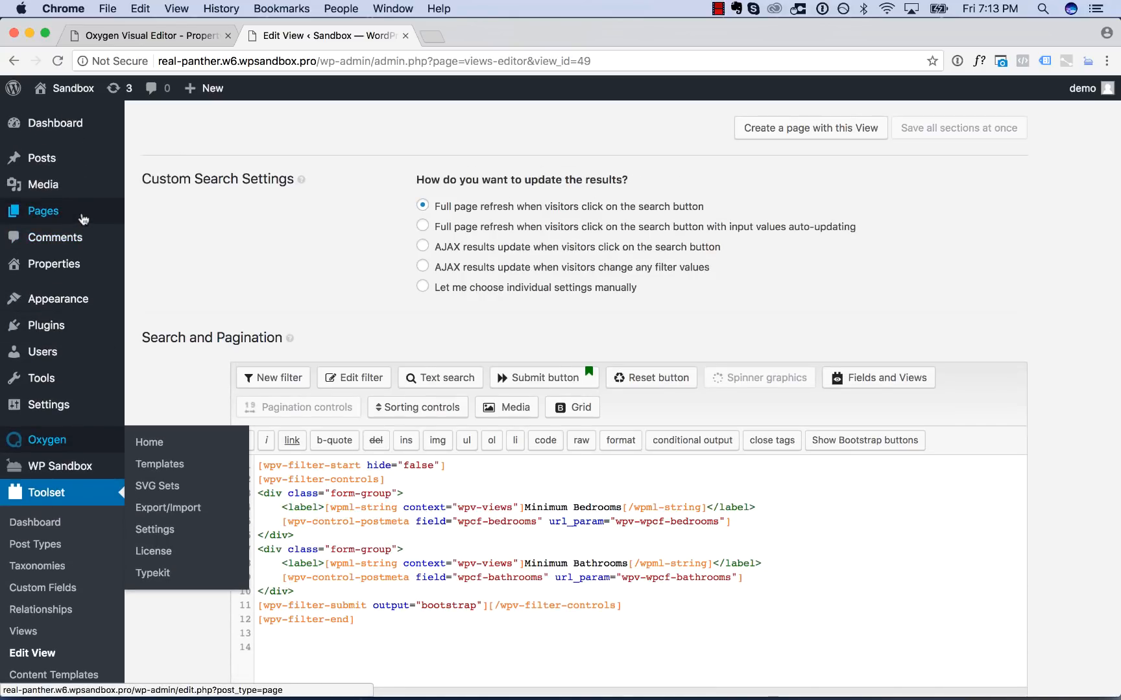
# - Create a new page titled "All Properties" and publish it
pyautogui.click(157, 222)
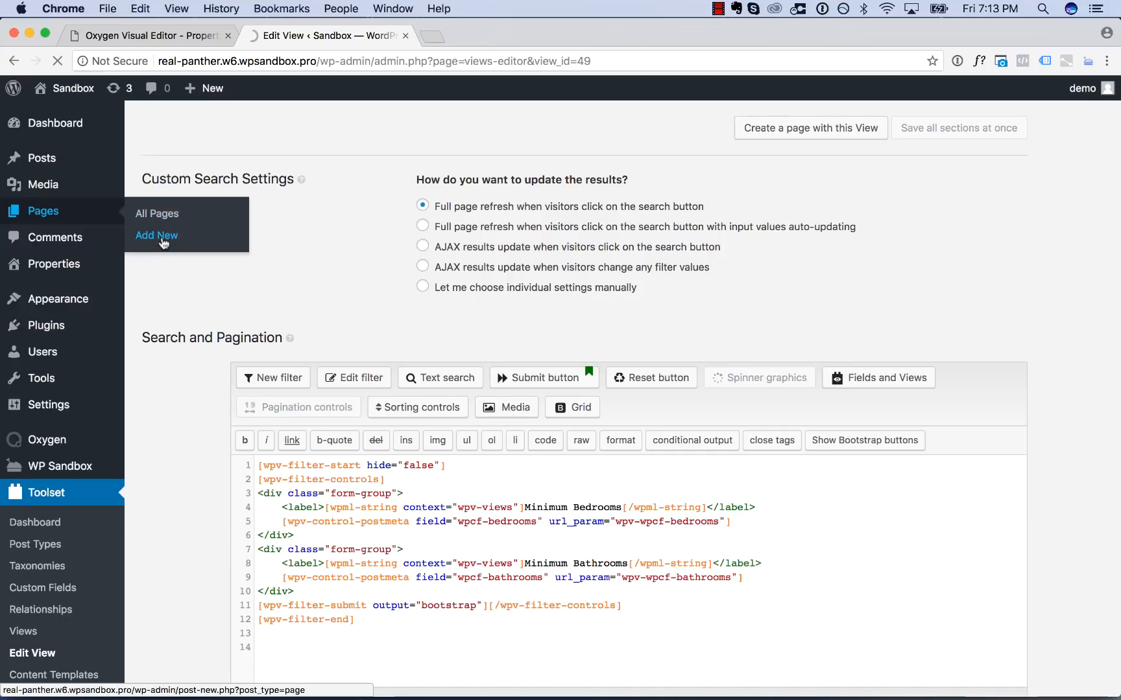
pyautogui.click(162, 239)
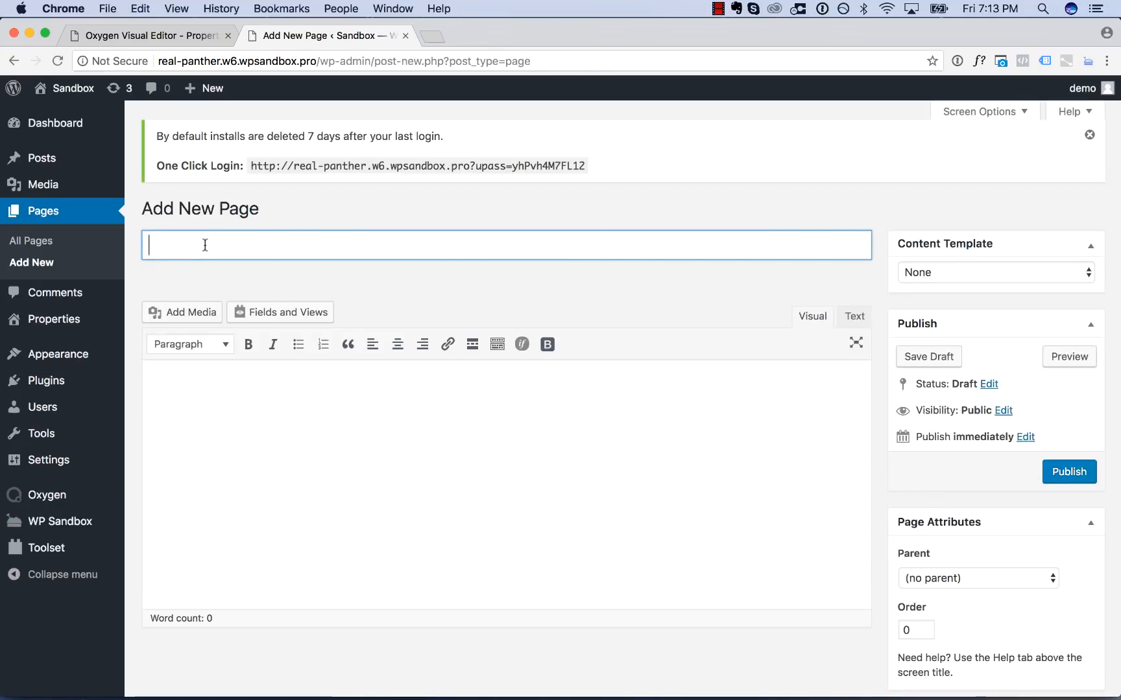
pyautogui.write('All Properties')
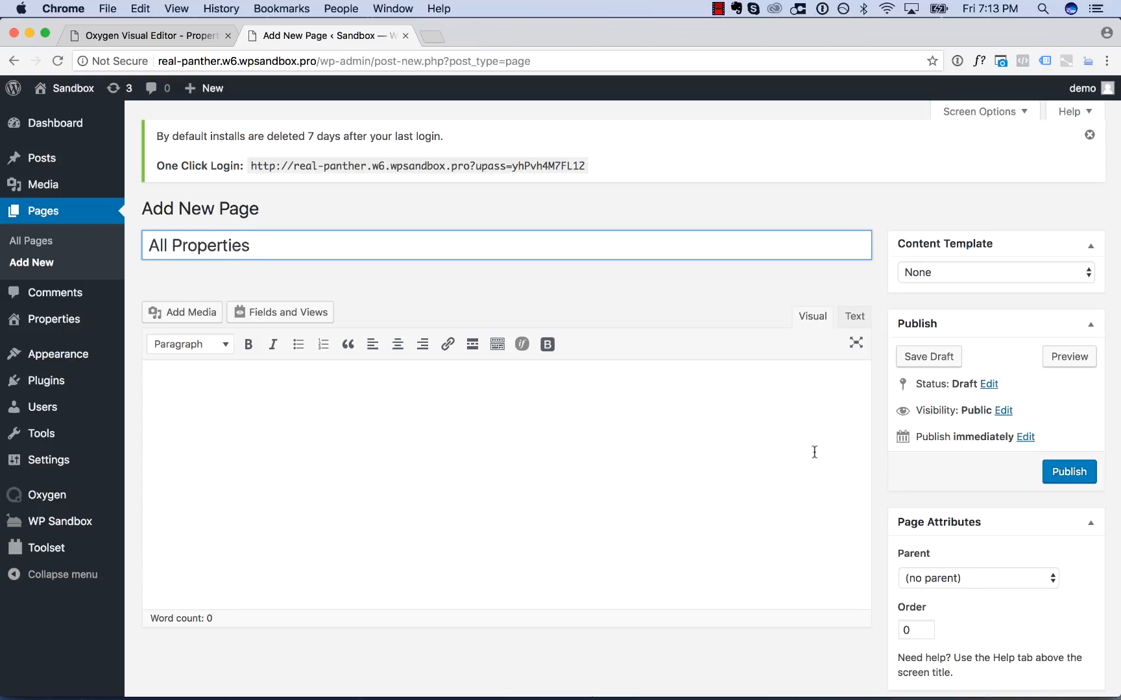
pyautogui.click(1057, 479)
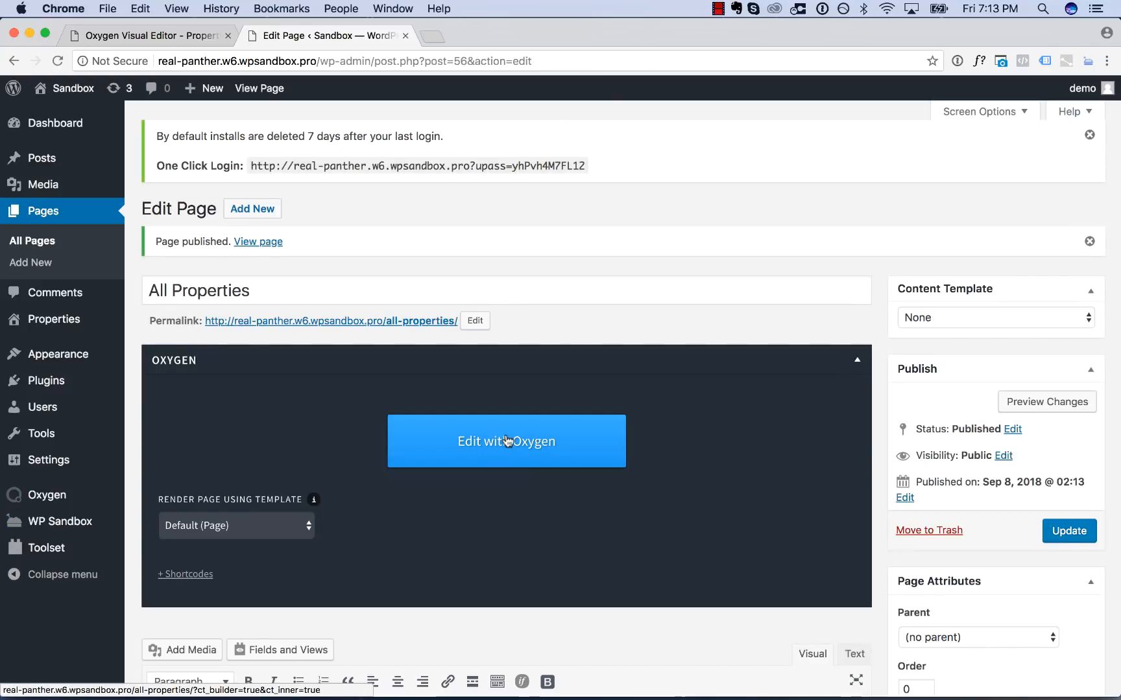
# - Open the All Properties page in the Oxygen editor and add a section to it
pyautogui.click(507, 441)
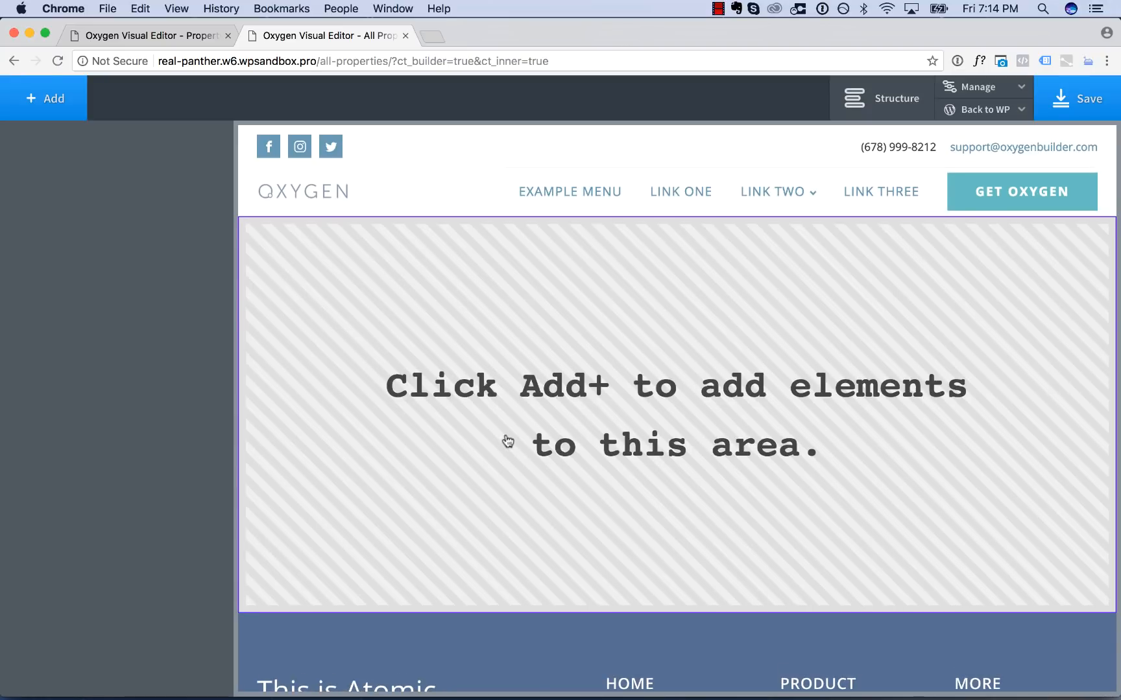
pyautogui.click(68, 107)
pyautogui.click(65, 201)
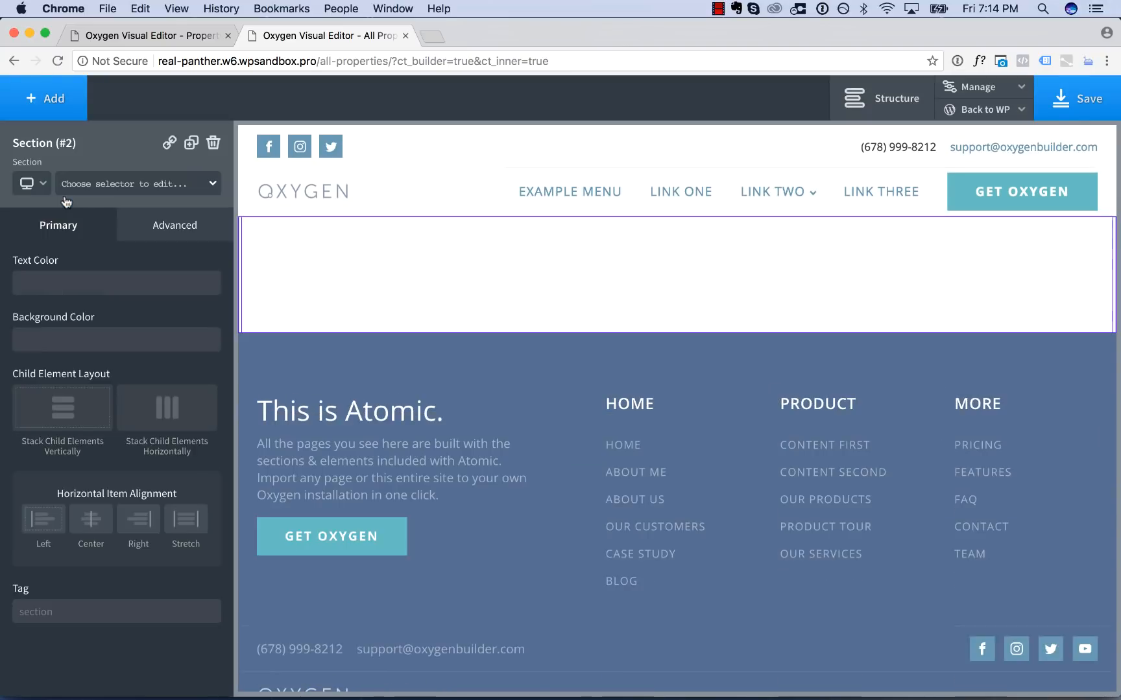
# - Add a Toolset View dynamic data element to the section and set it to the Property Search view
pyautogui.click(56, 104)
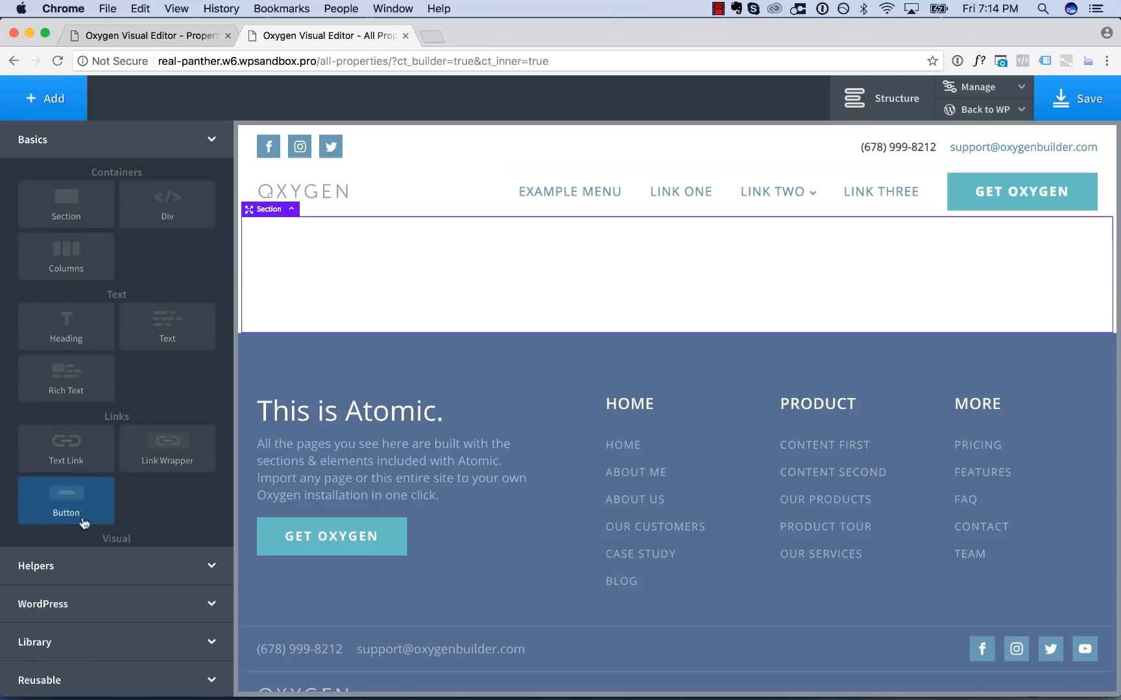
pyautogui.click(65, 601)
pyautogui.click(150, 487)
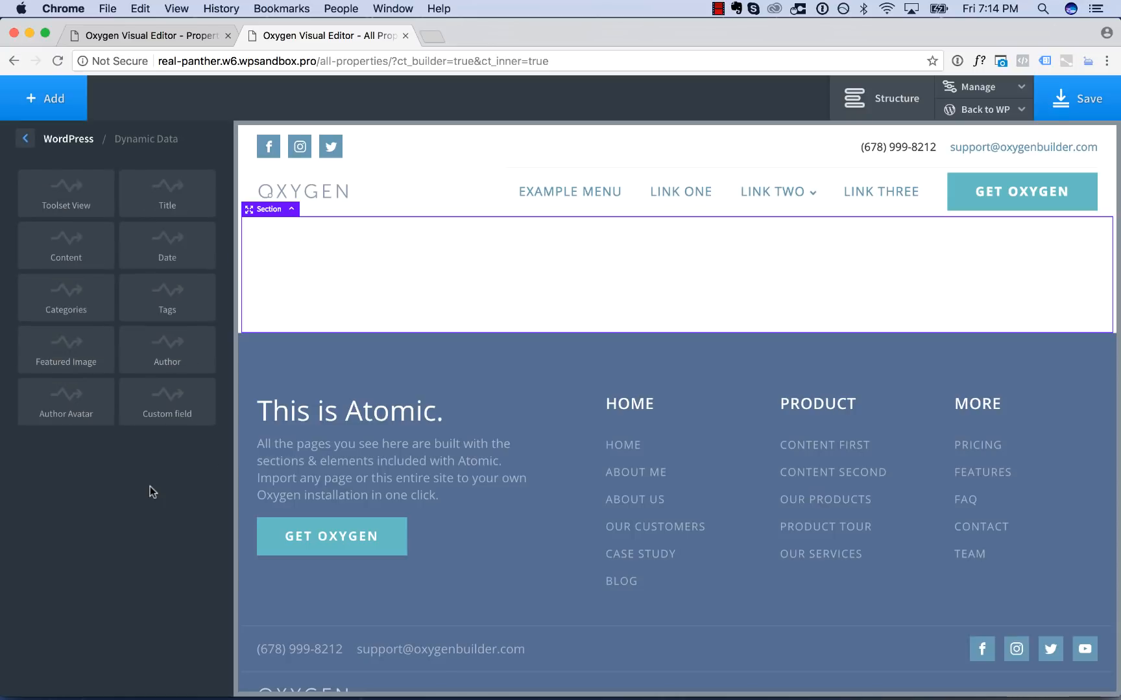
pyautogui.click(70, 198)
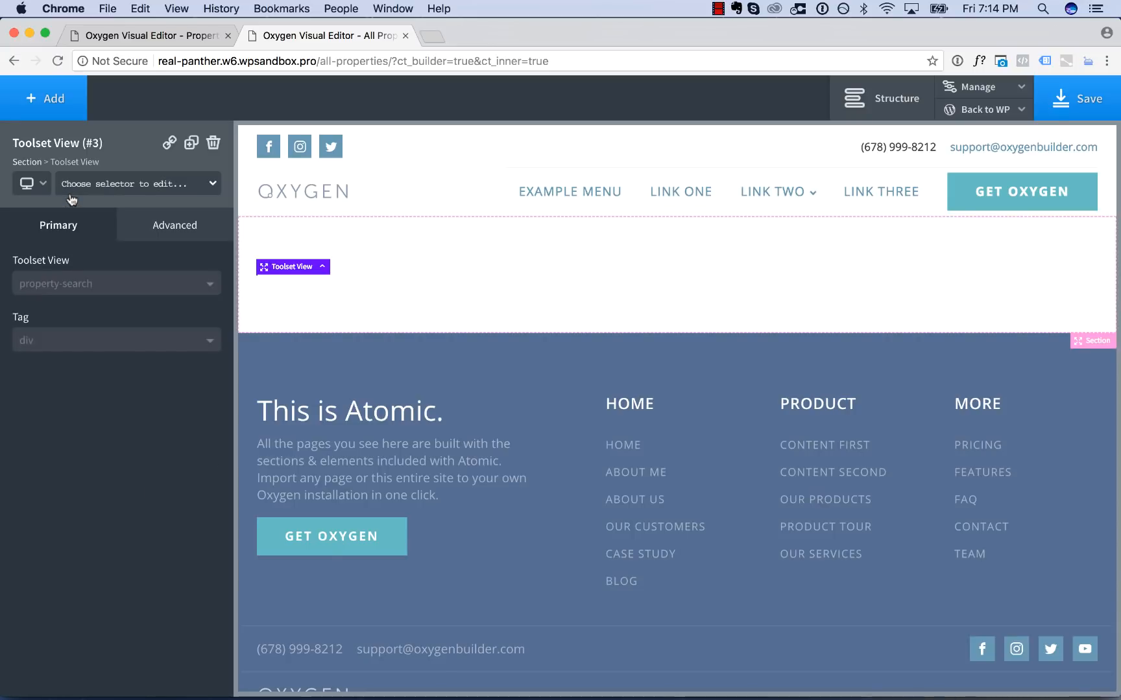
pyautogui.click(71, 282)
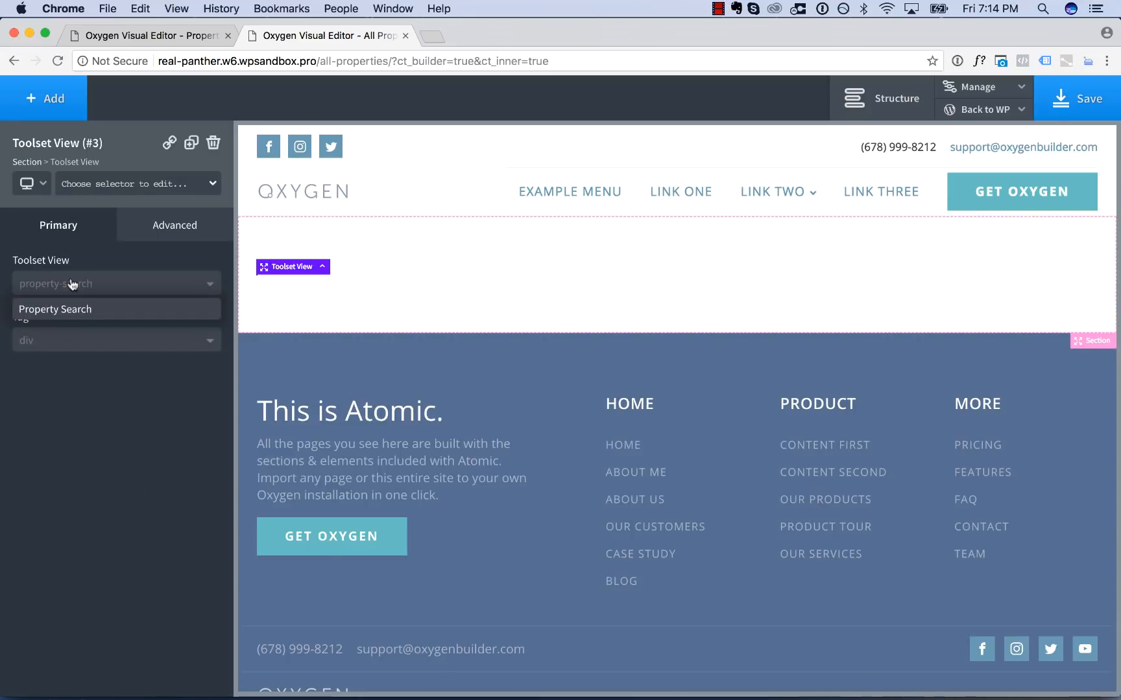
pyautogui.click(70, 310)
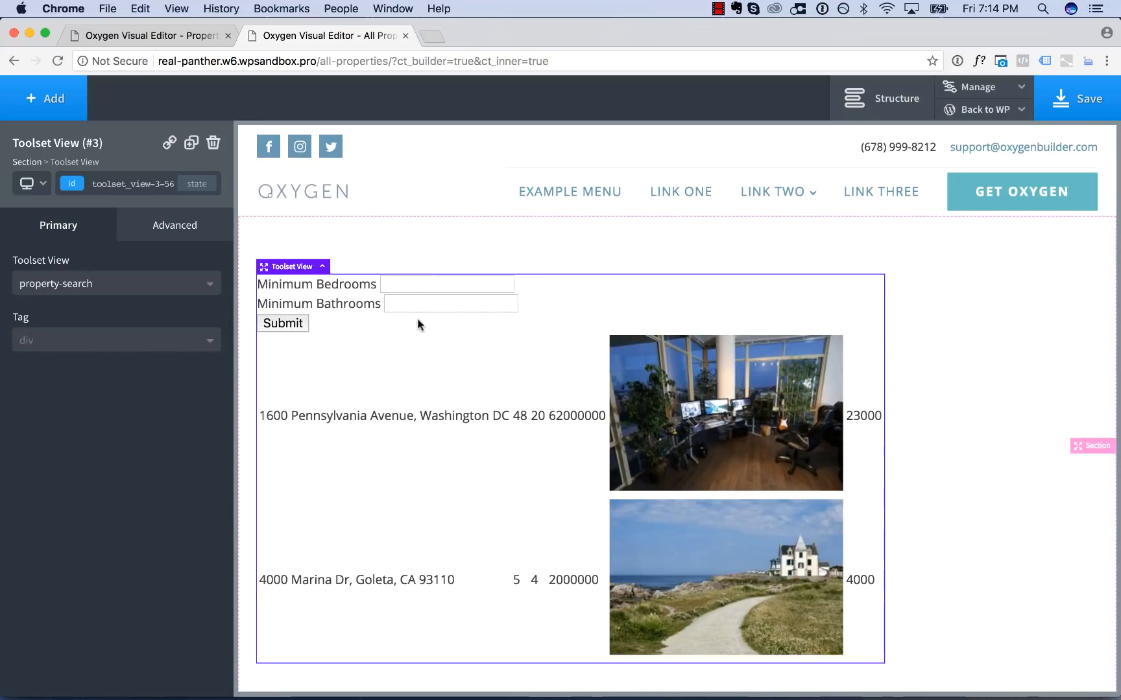
# - Save the All Properties page and open it on the site's front end
pyautogui.click(727, 239)
pyautogui.click(1091, 114)
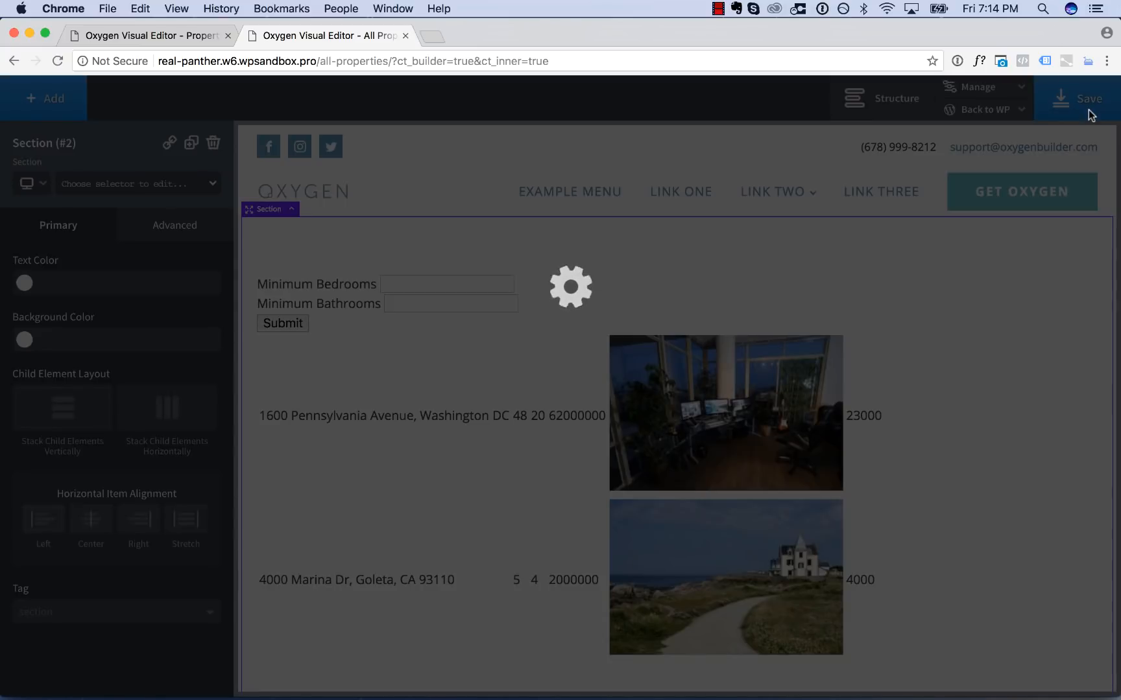
pyautogui.moveTo(1000, 111)
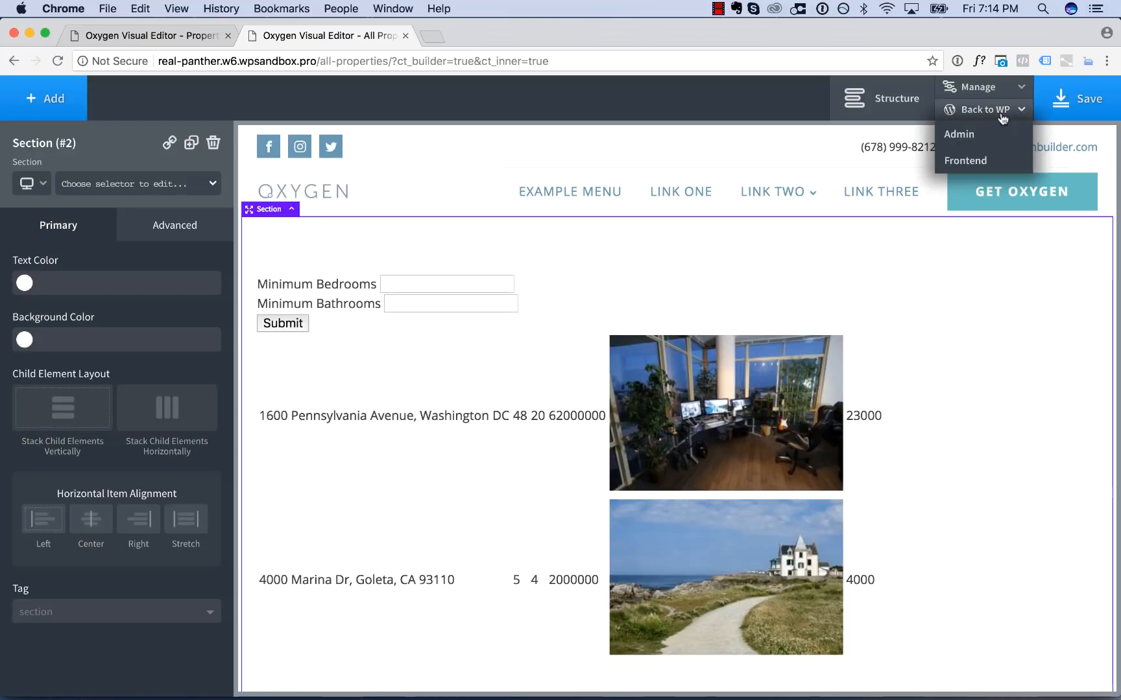
pyautogui.click(979, 161)
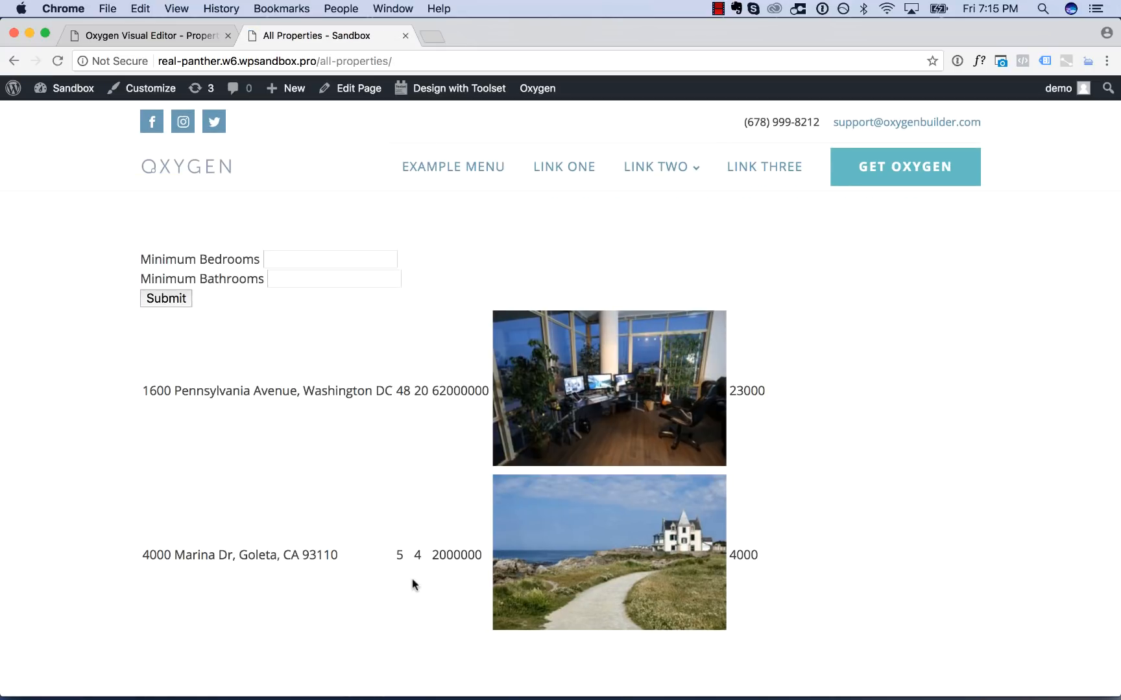
# - Filter the property listing by a minimum of 10 bedrooms
pyautogui.click(297, 254)
pyautogui.write('10')
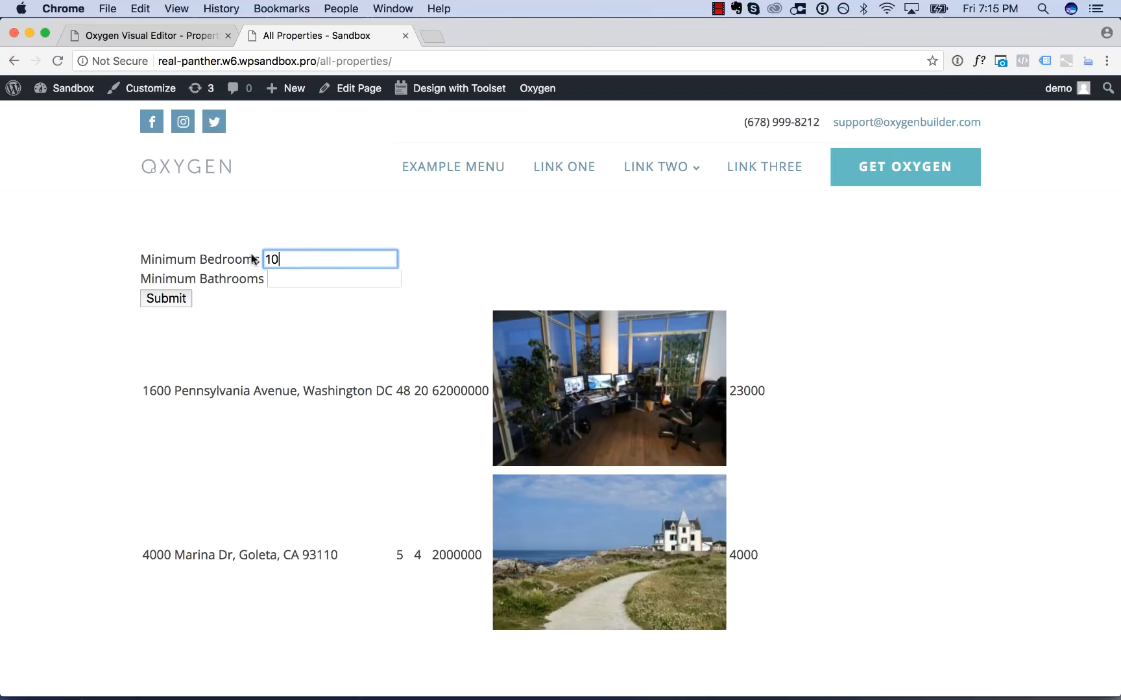
pyautogui.click(181, 296)
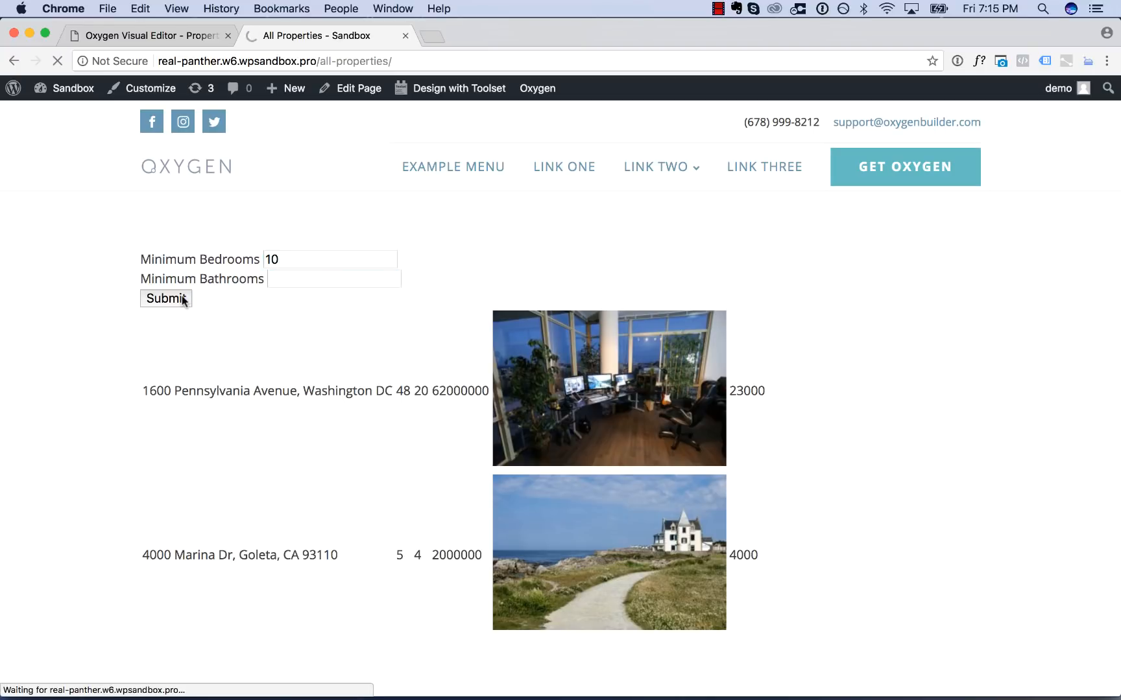